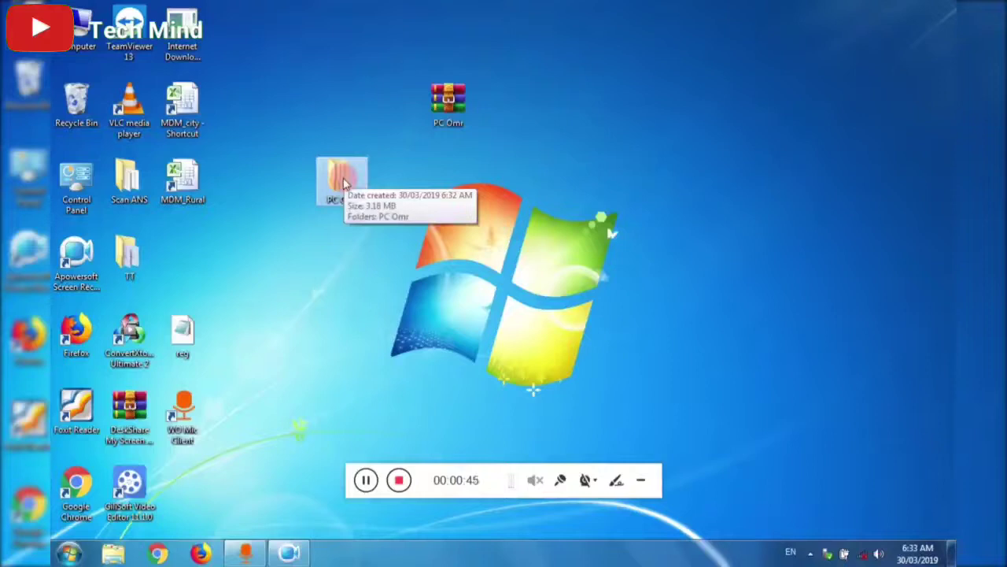
Step: Open the PC Omr folder on the desktop and its inner PC Omr folder, and launch the pcomr9 installer application
double_click(343, 183)
double_click(526, 107)
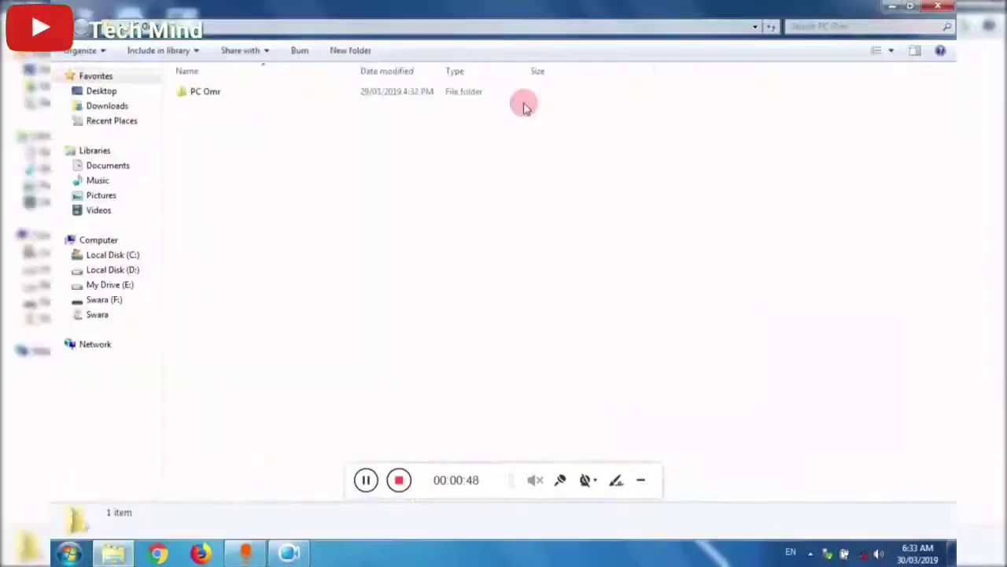
double_click(216, 96)
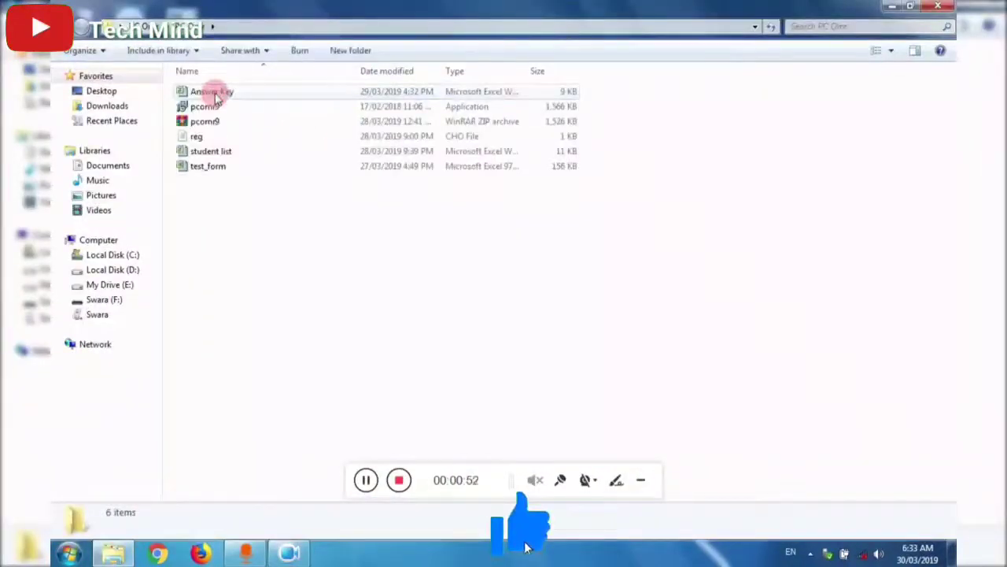
left_click(218, 109)
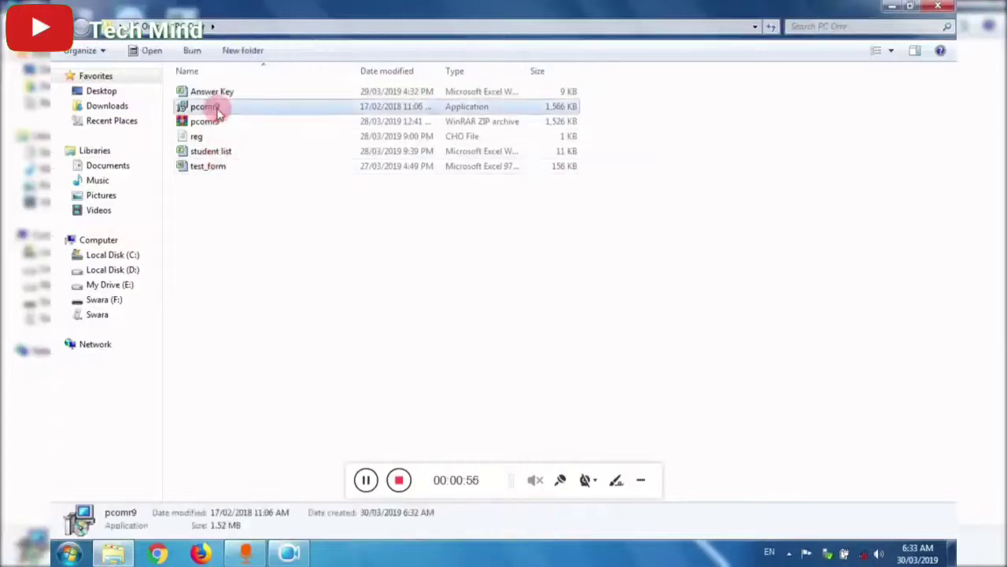
double_click(218, 111)
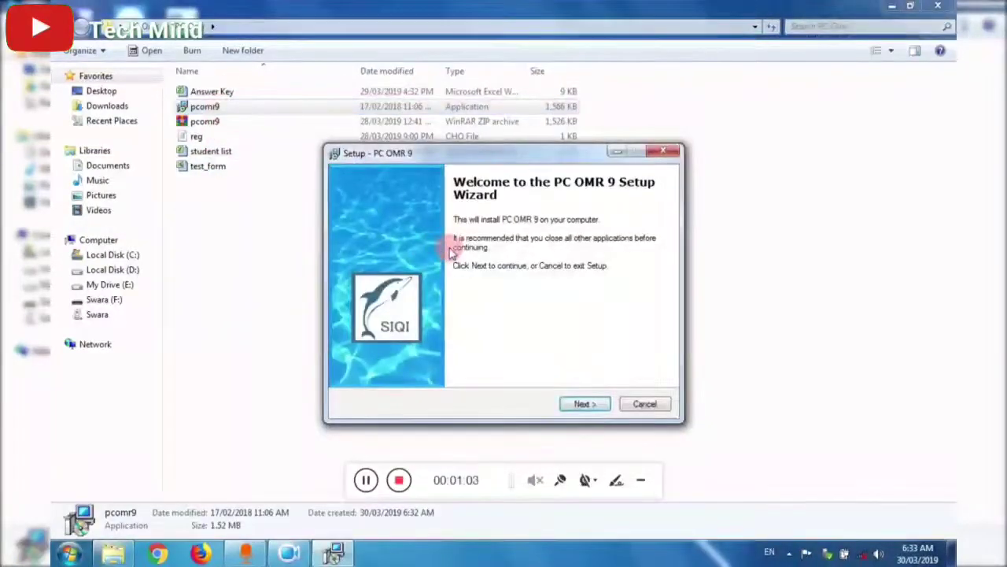
Step: Install PC OMR 9 with the default settings, including desktop and Quick Launch icons, and finish setup with Run PCOMR 9 enabled
left_click(581, 403)
left_click(582, 404)
left_click(582, 404)
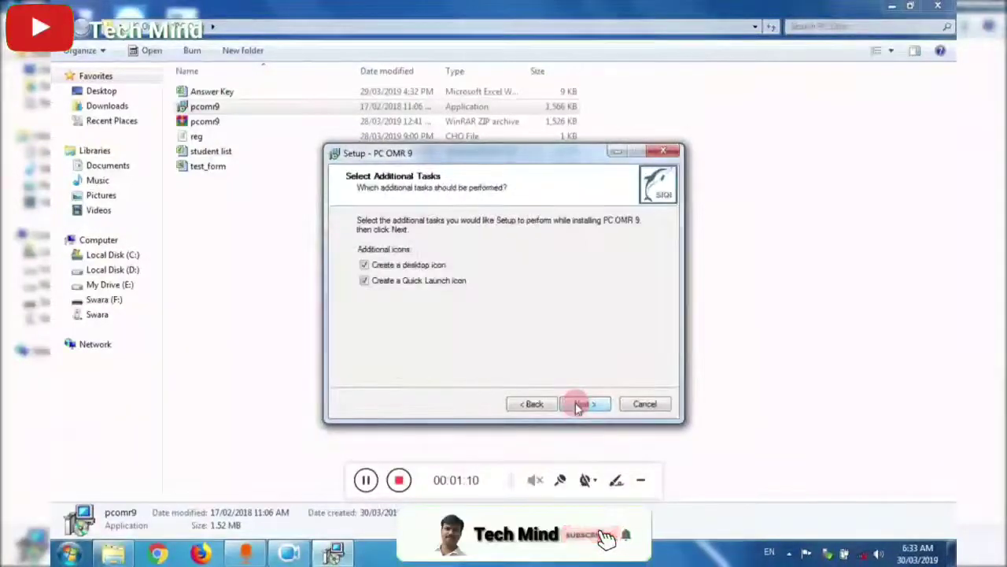
left_click(581, 404)
left_click(582, 404)
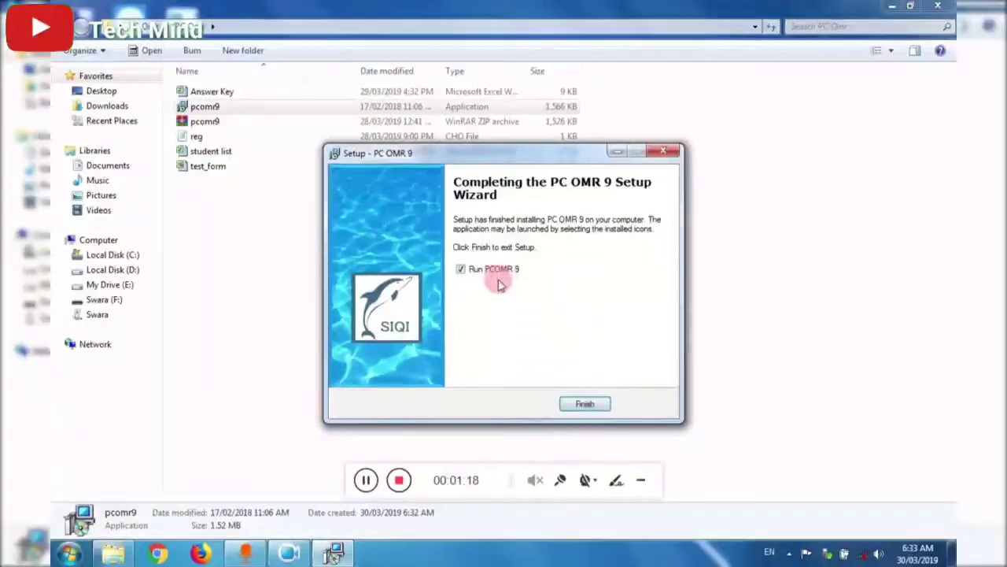
left_click(583, 404)
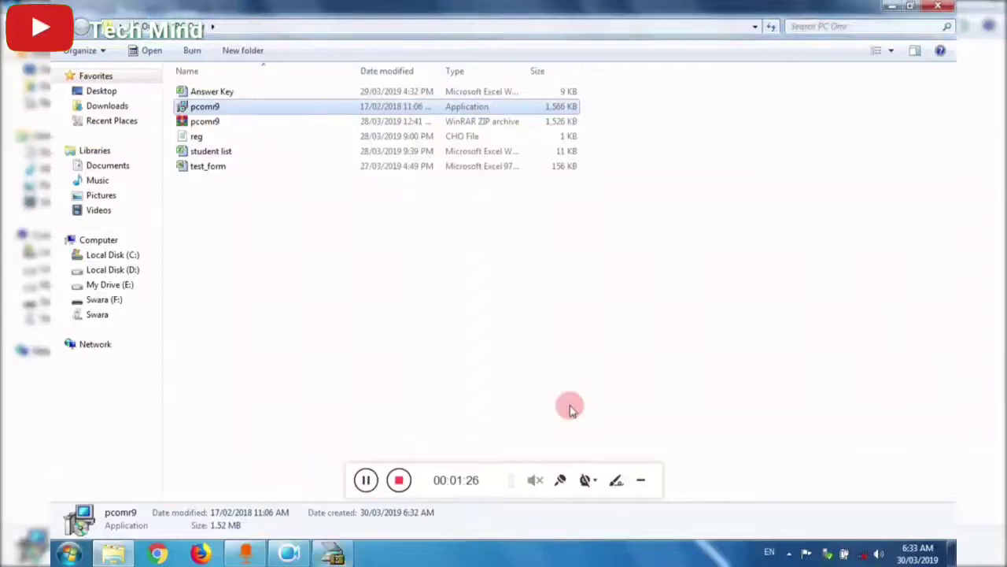
Step: Bring up the newly launched PC OMR window, exit the program and return to the desktop
left_click(336, 556)
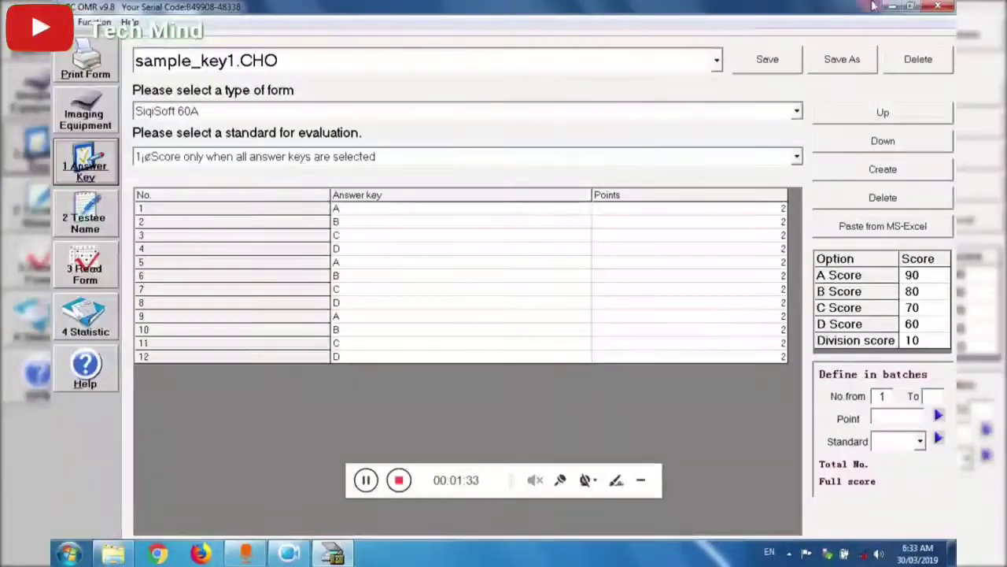
left_click(936, 6)
left_click(480, 316)
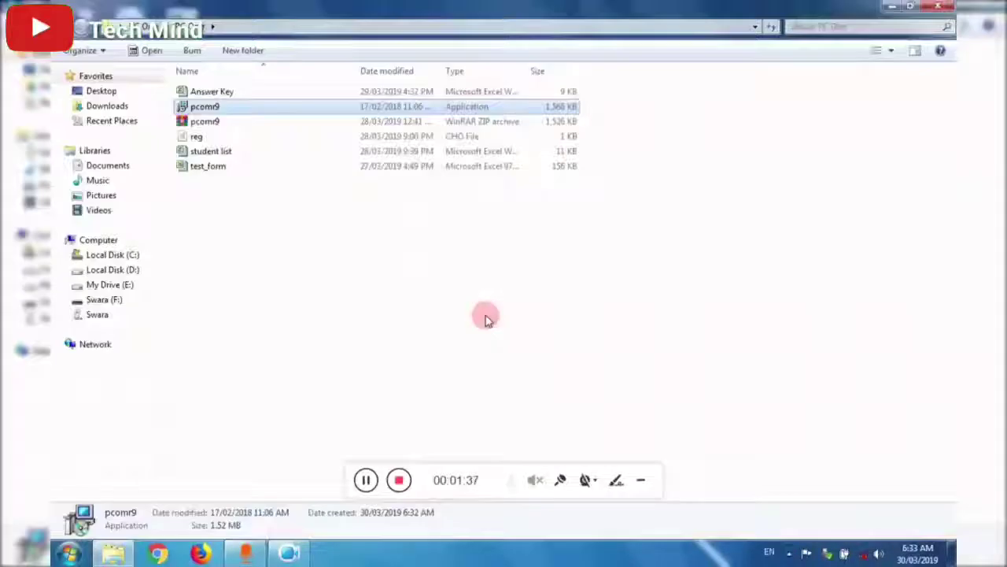
left_click(951, 554)
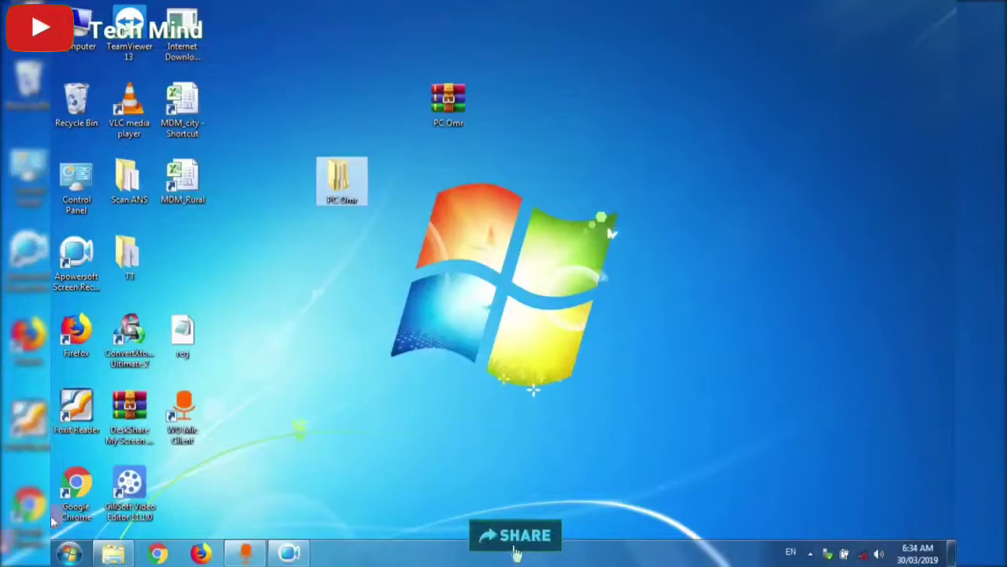
Step: Create a desktop shortcut for the PCOMR9 application in the pcomr9 folder on Local Disk (C:)
double_click(78, 30)
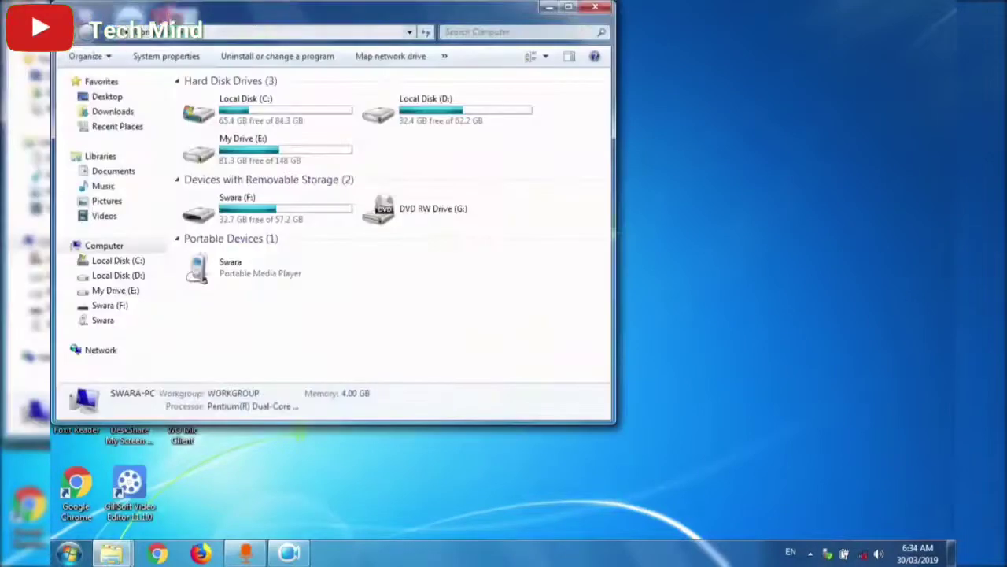
double_click(179, 16)
double_click(230, 96)
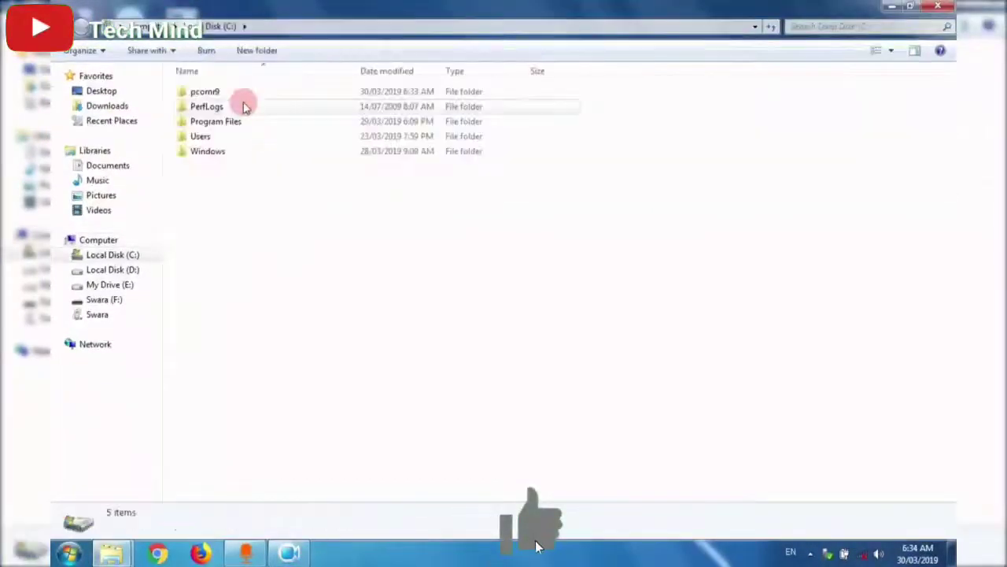
double_click(219, 92)
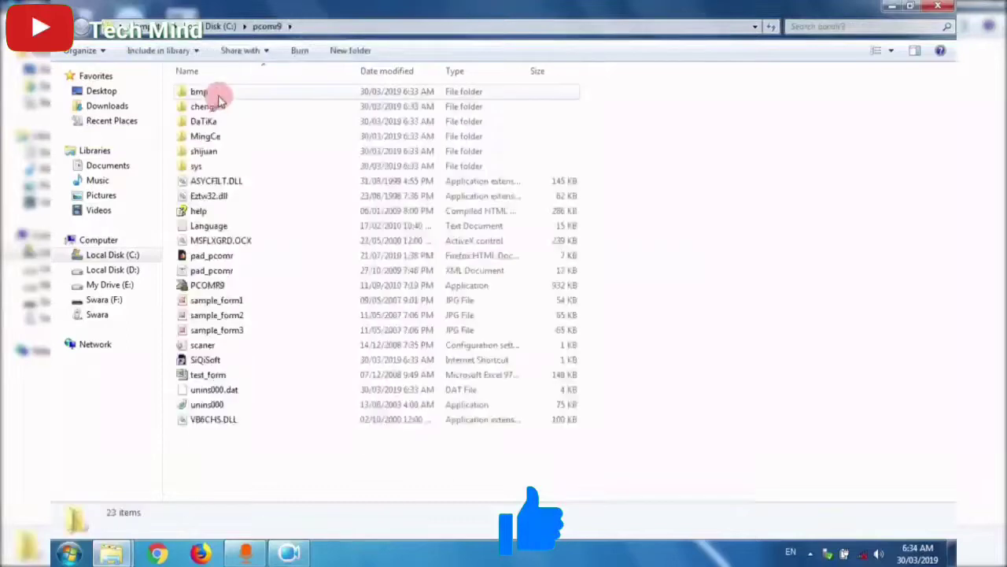
left_click(218, 285)
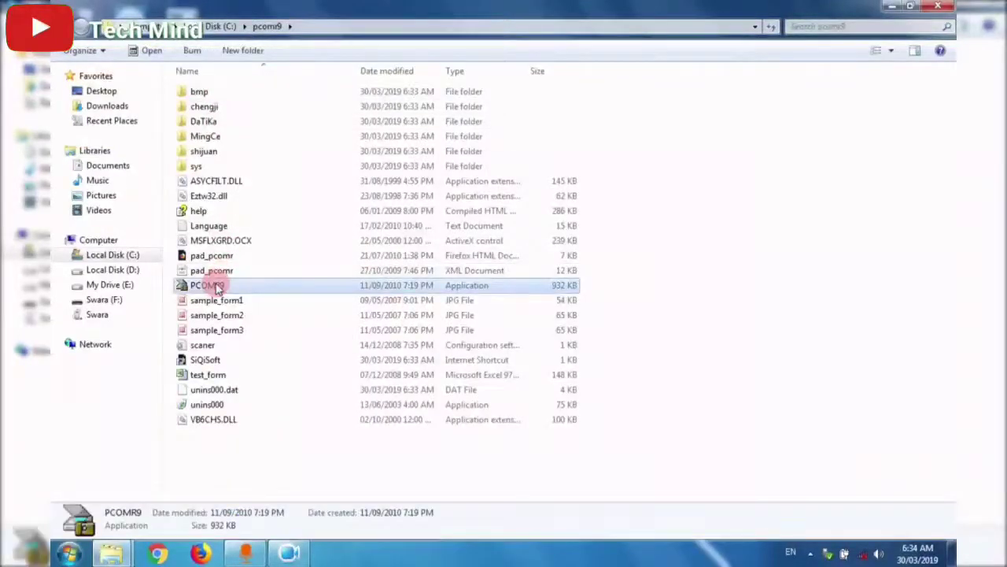
right_click(217, 287)
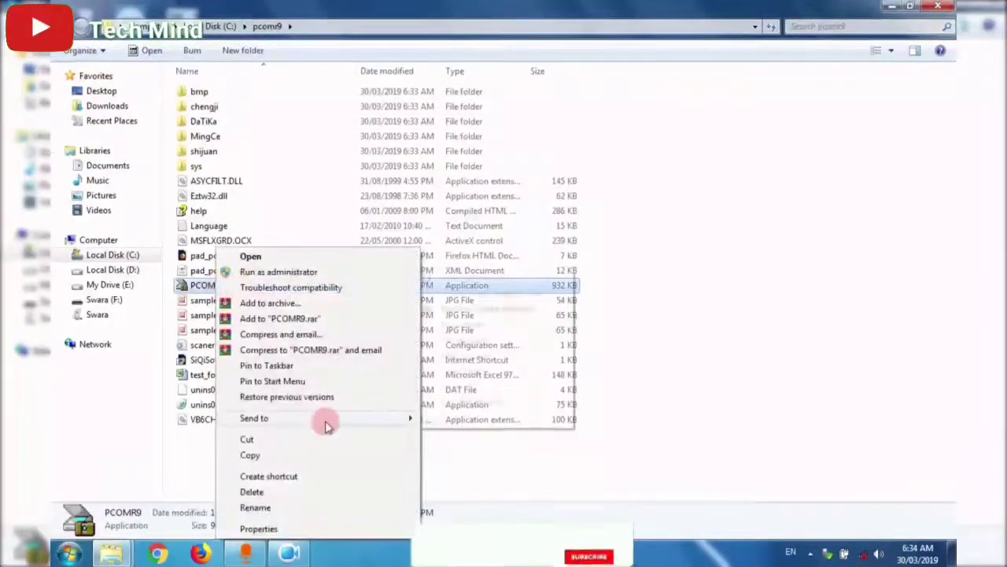
mouse_move(325, 418)
left_click(476, 308)
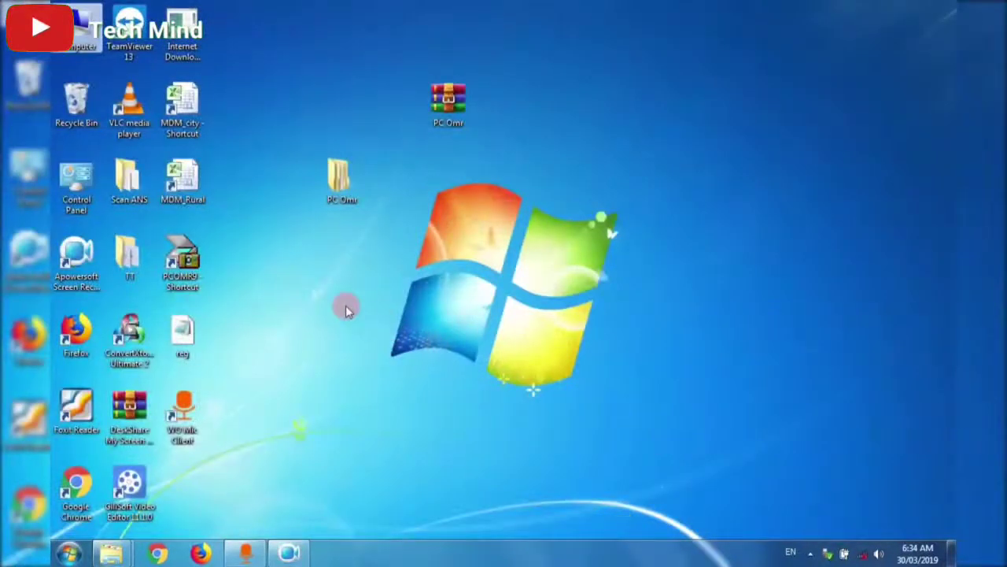
Step: Start PC OMR from its desktop shortcut, view the registration dialog, cancel it and exit the program
double_click(181, 254)
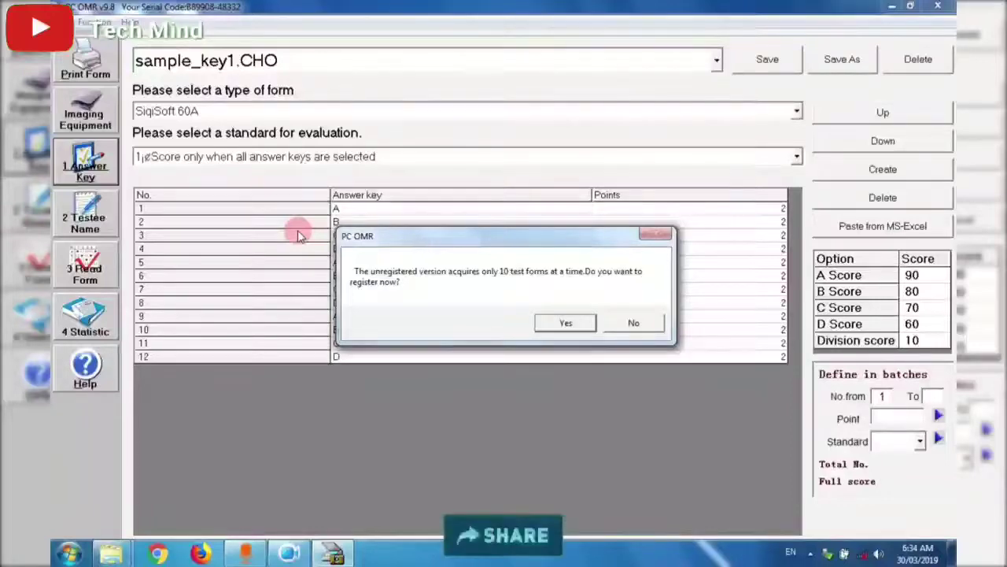
left_click(564, 322)
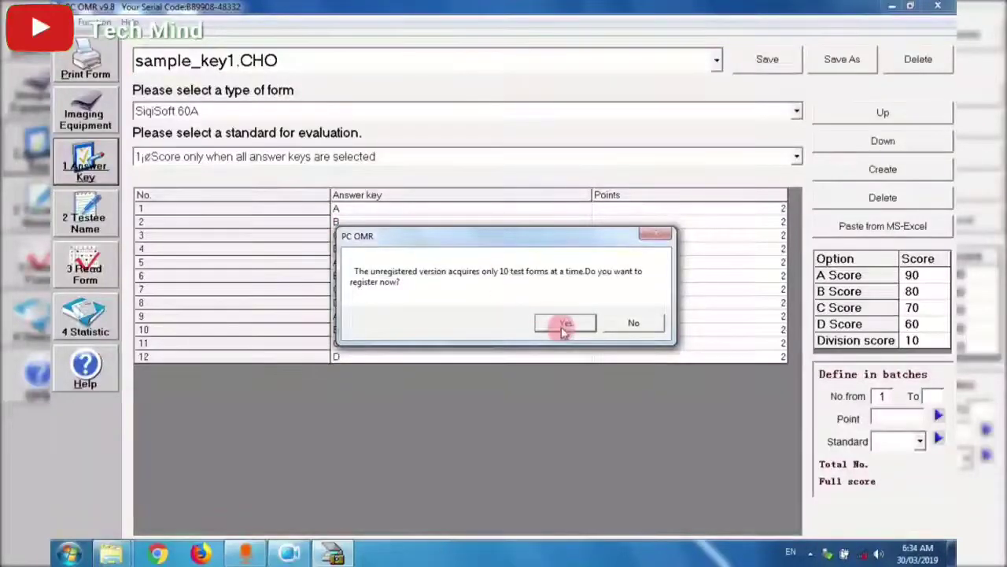
left_click(501, 195)
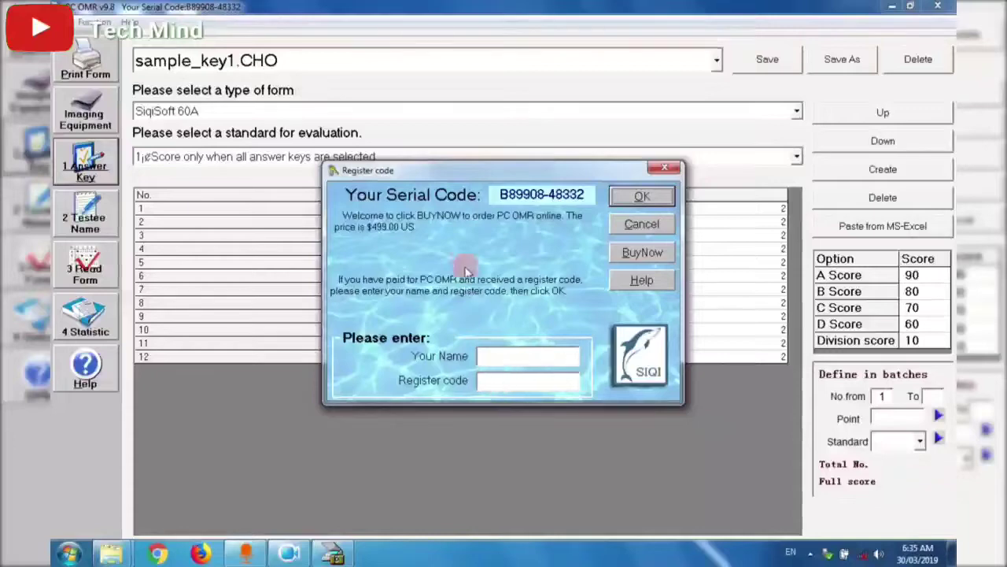
left_click(637, 227)
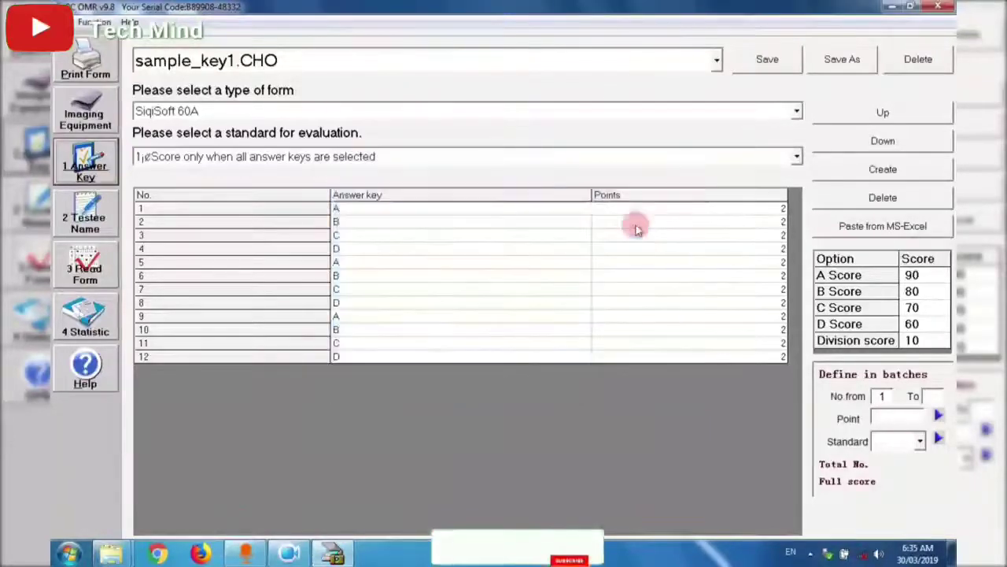
left_click(937, 7)
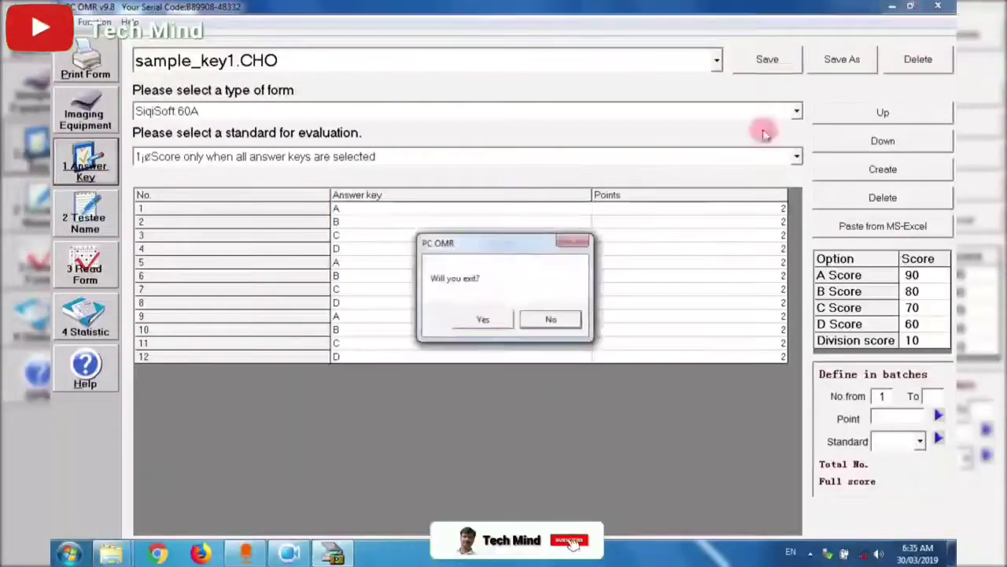
left_click(486, 319)
Step: Copy the reg CHO file from the inner PC Omr folder inside the desktop's PC Omr folder
left_click(344, 193)
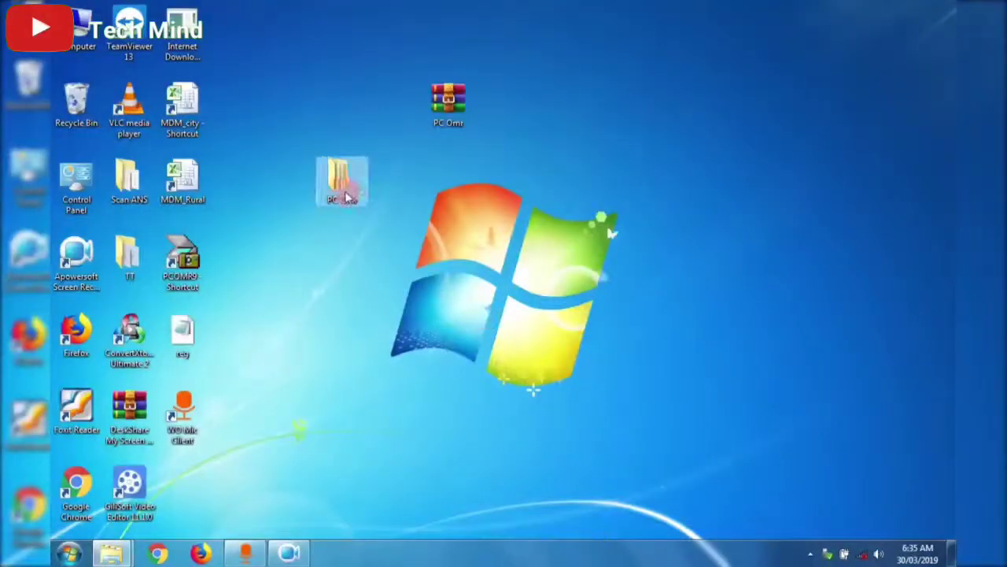
double_click(344, 193)
double_click(232, 120)
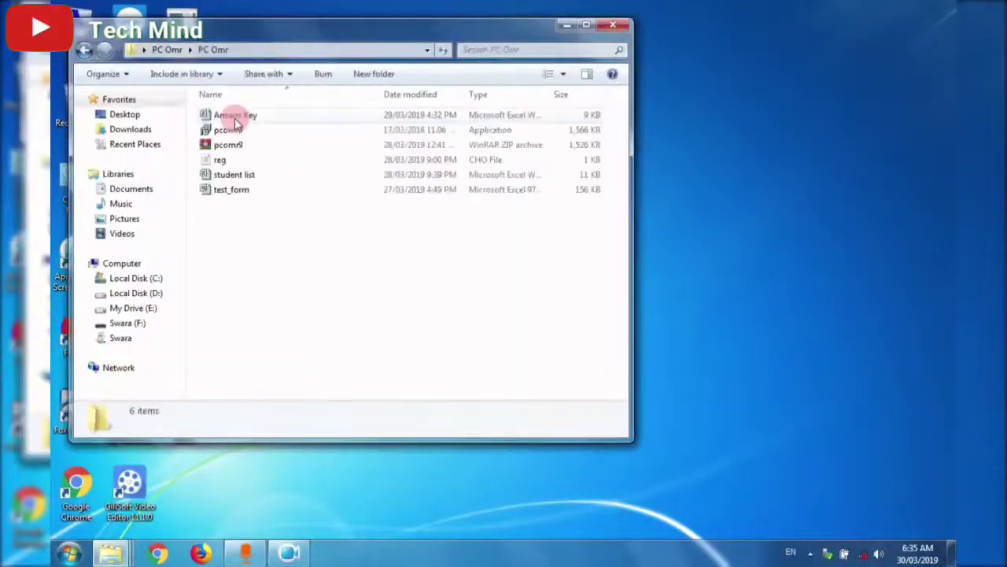
left_click(226, 160)
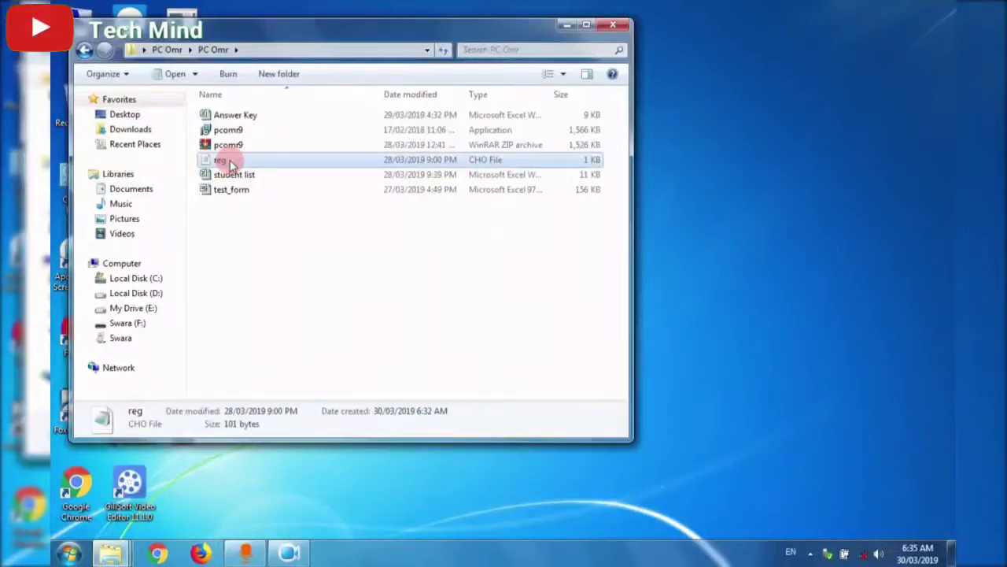
right_click(231, 163)
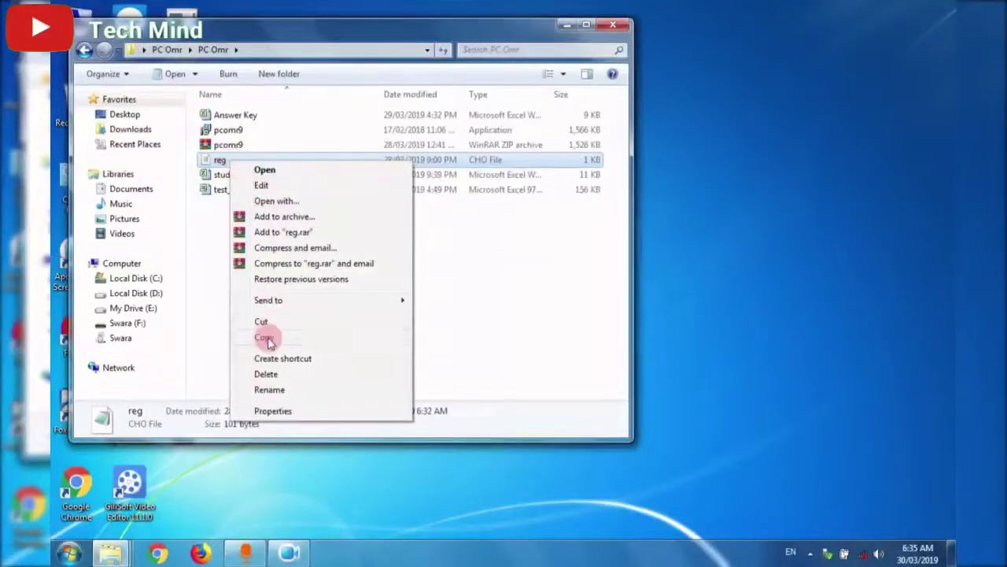
left_click(267, 338)
Step: Paste the copied reg file into C:\pcomr9\sys, replacing the existing file, and close the folder window
double_click(473, 29)
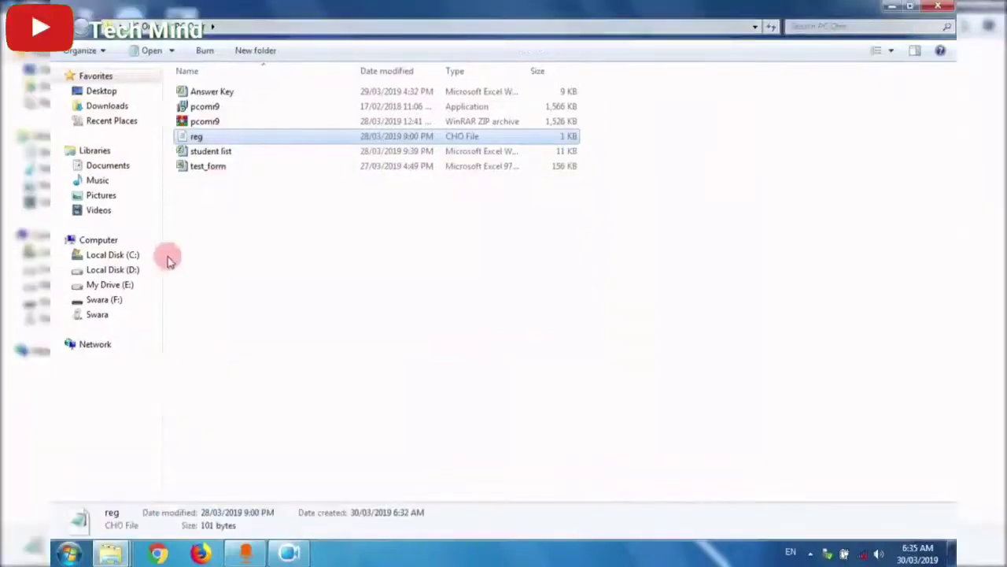
left_click(126, 255)
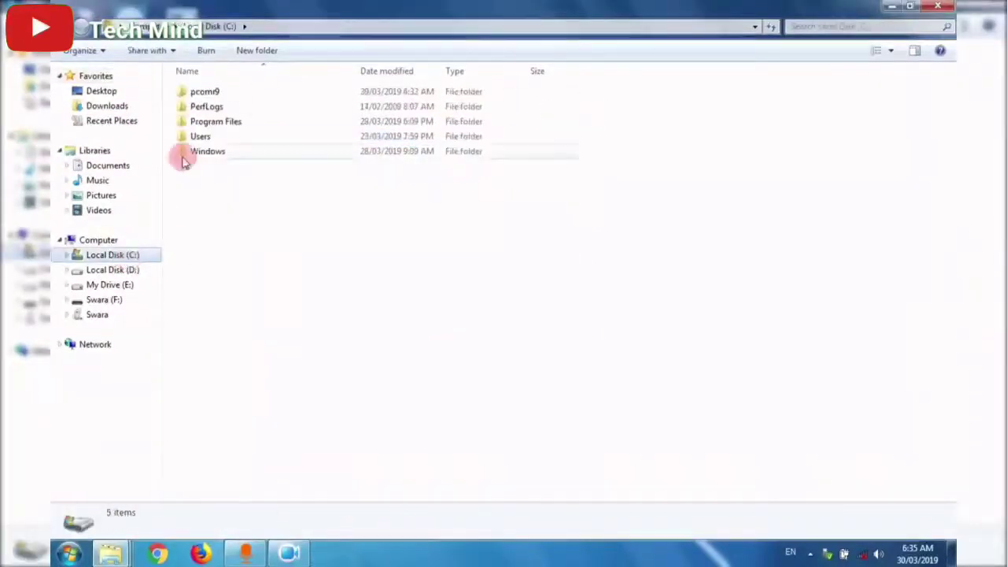
double_click(203, 91)
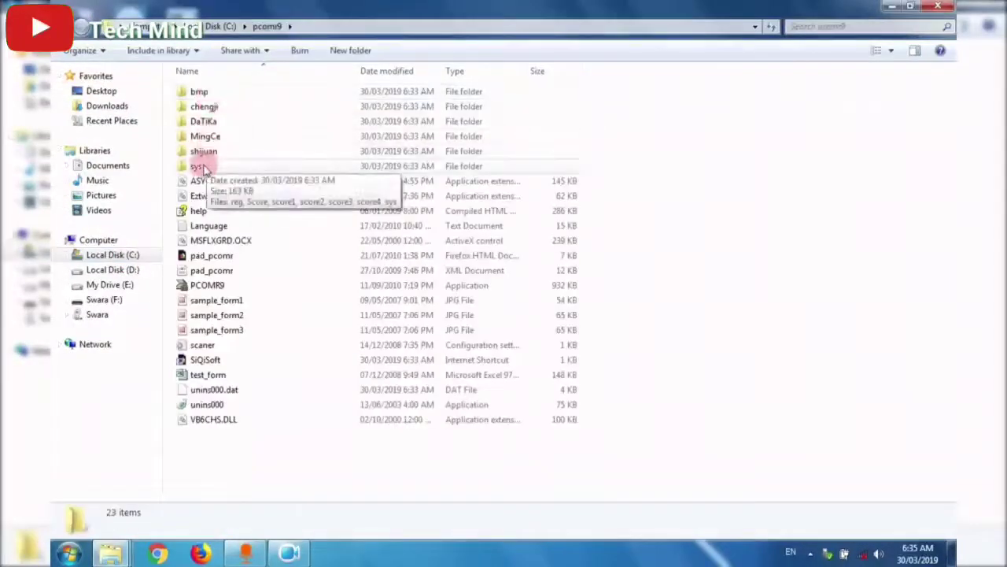
double_click(203, 167)
left_click(199, 94)
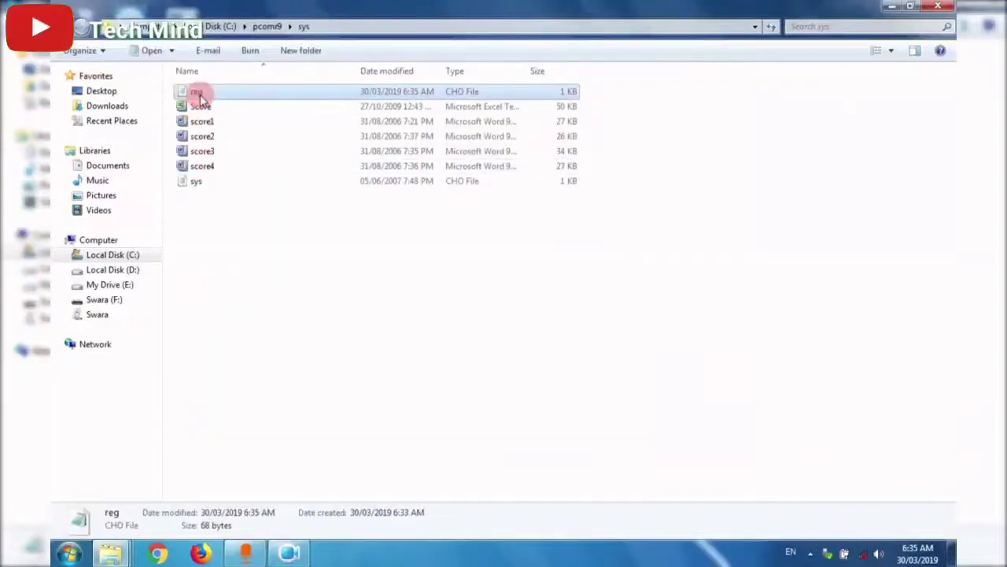
right_click(225, 219)
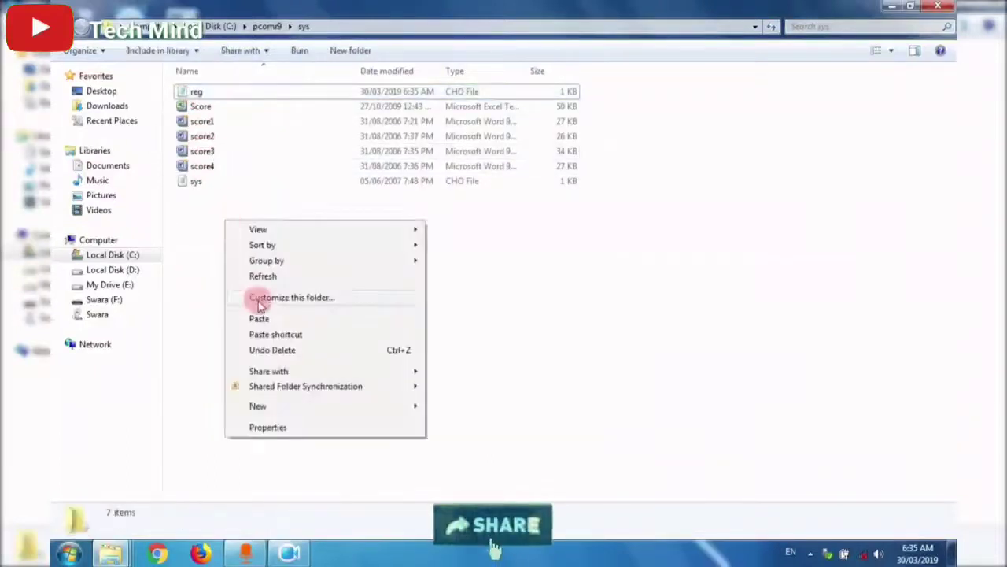
left_click(260, 319)
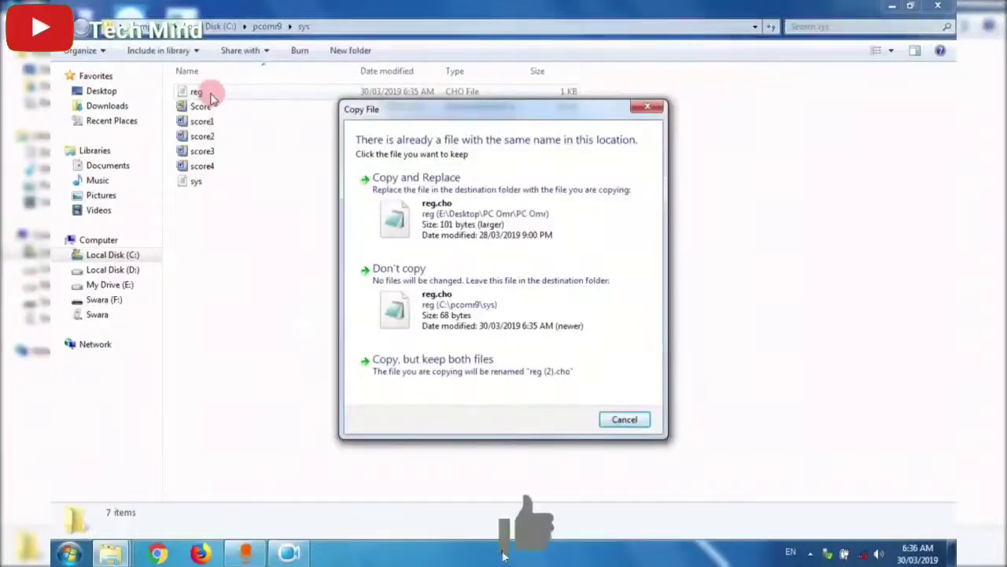
left_click(416, 203)
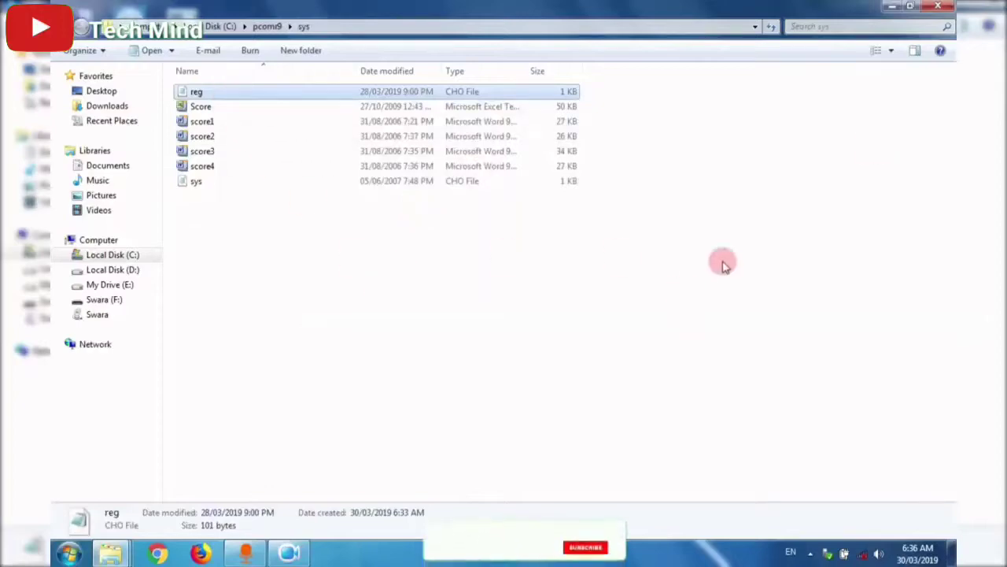
left_click(943, 6)
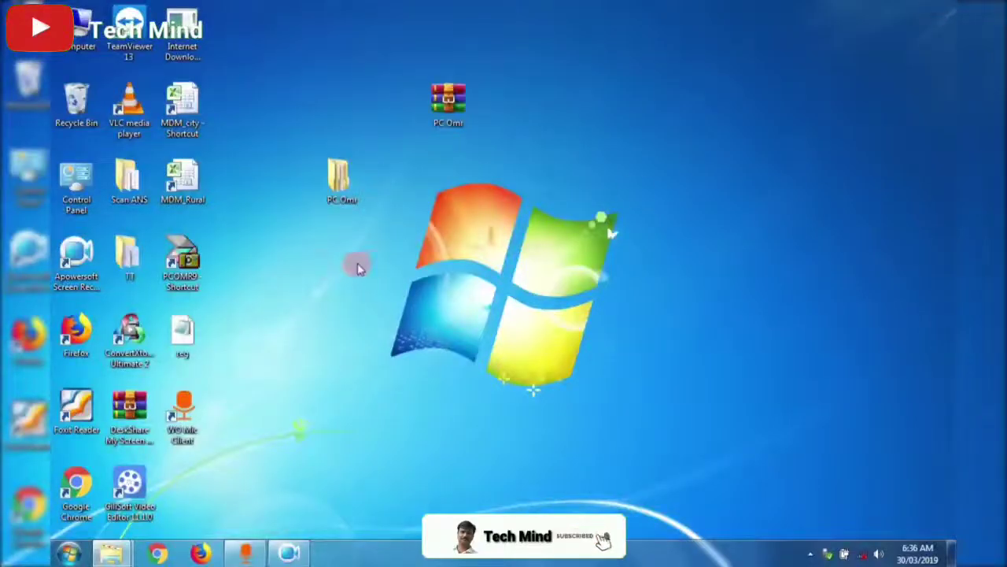
right_click(323, 265)
left_click(351, 302)
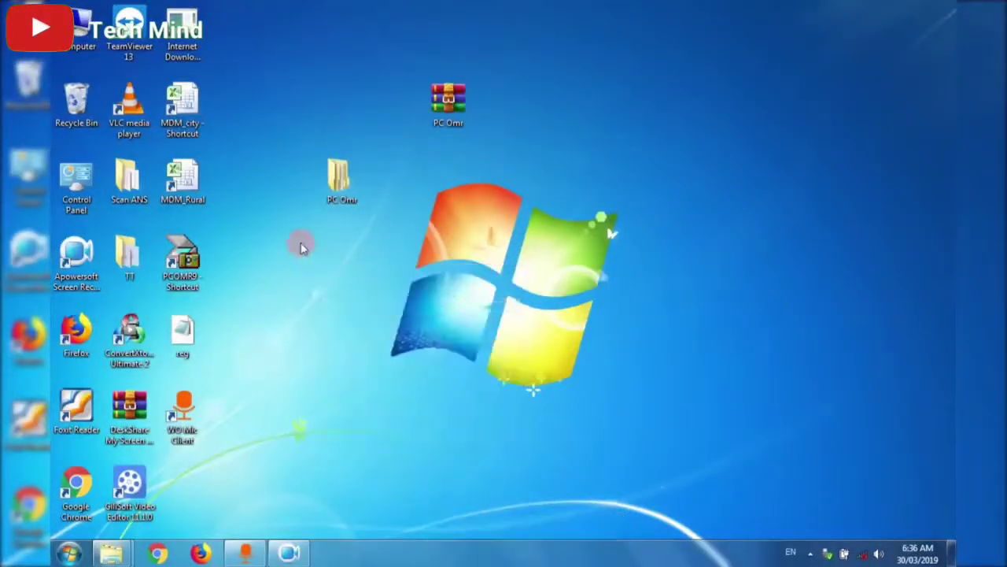
right_click(302, 243)
left_click(331, 285)
right_click(329, 282)
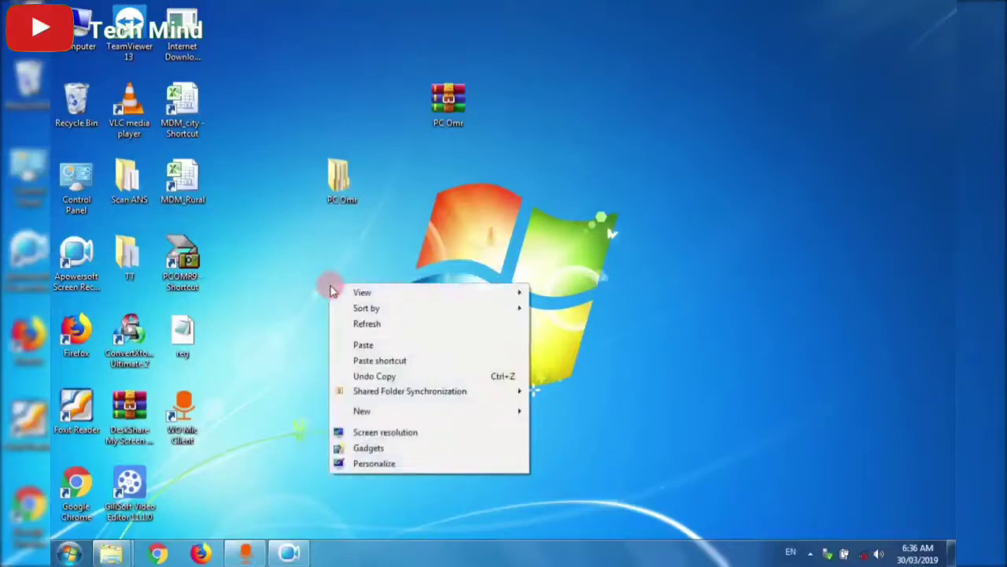
Step: Refresh the desktop, start PC OMR from its shortcut, view a blank answer key document and close the program
left_click(359, 320)
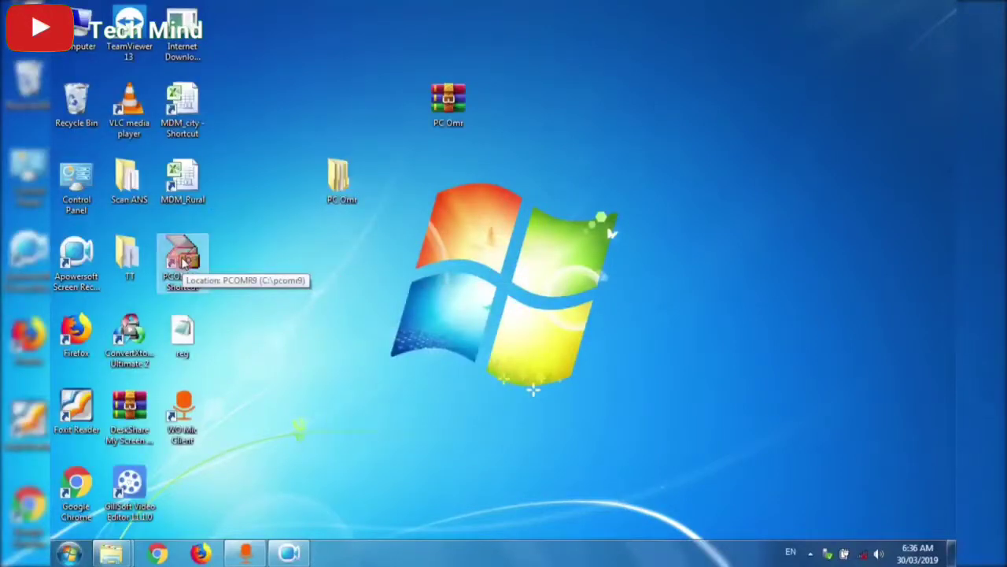
double_click(183, 264)
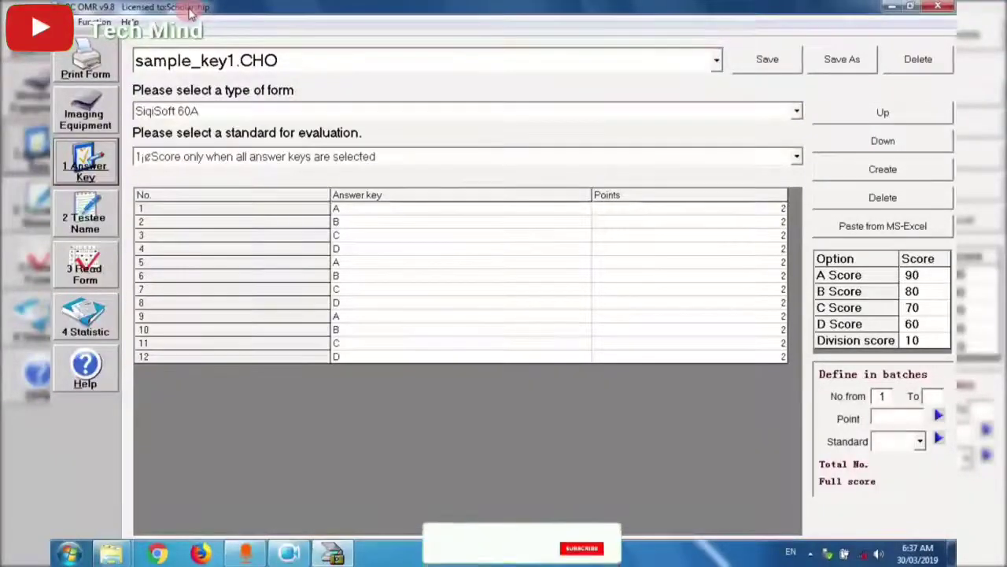
left_click(716, 60)
left_click(691, 92)
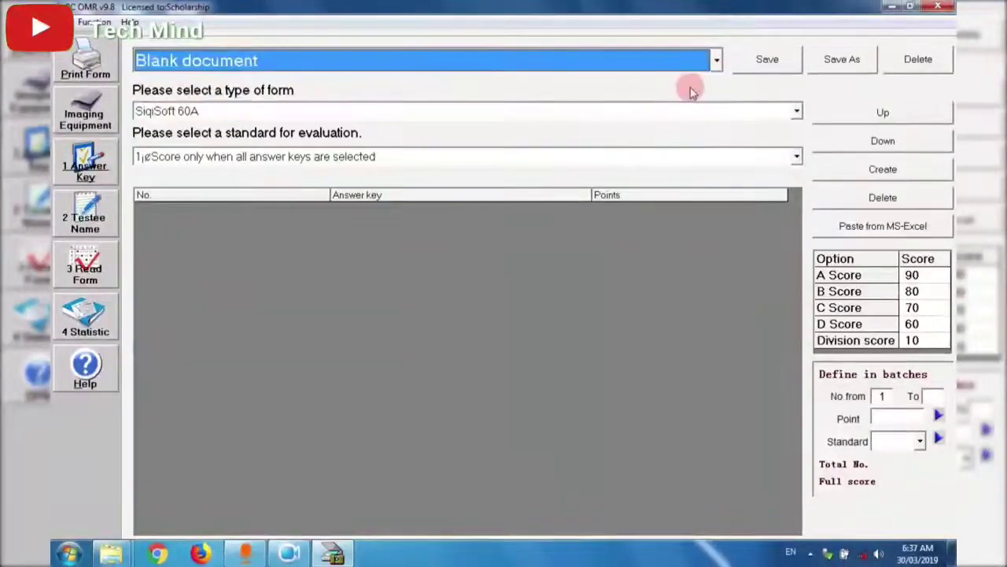
left_click(890, 8)
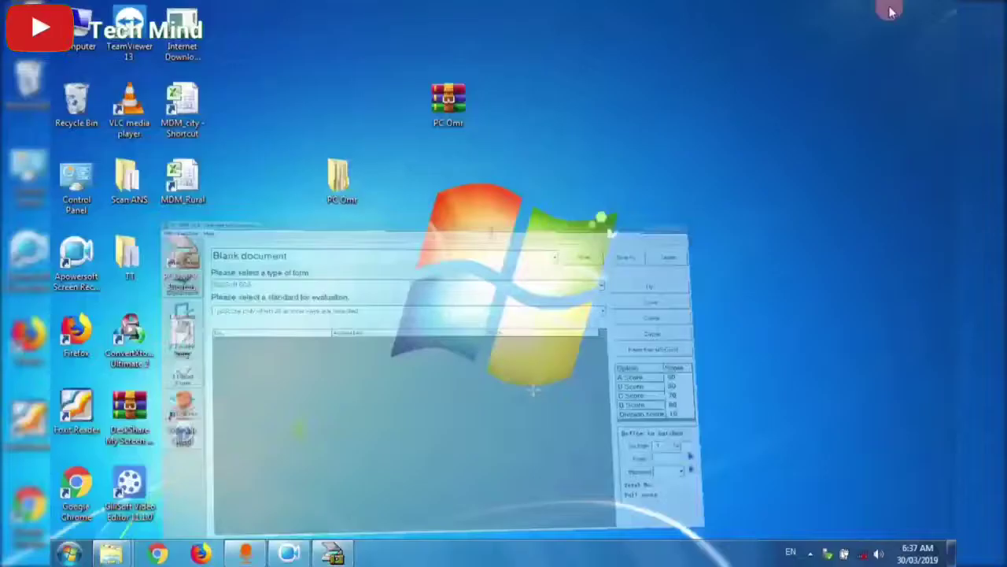
Step: Open the test_form workbook from the inner PC Omr folder inside the desktop's PC Omr folder
double_click(339, 181)
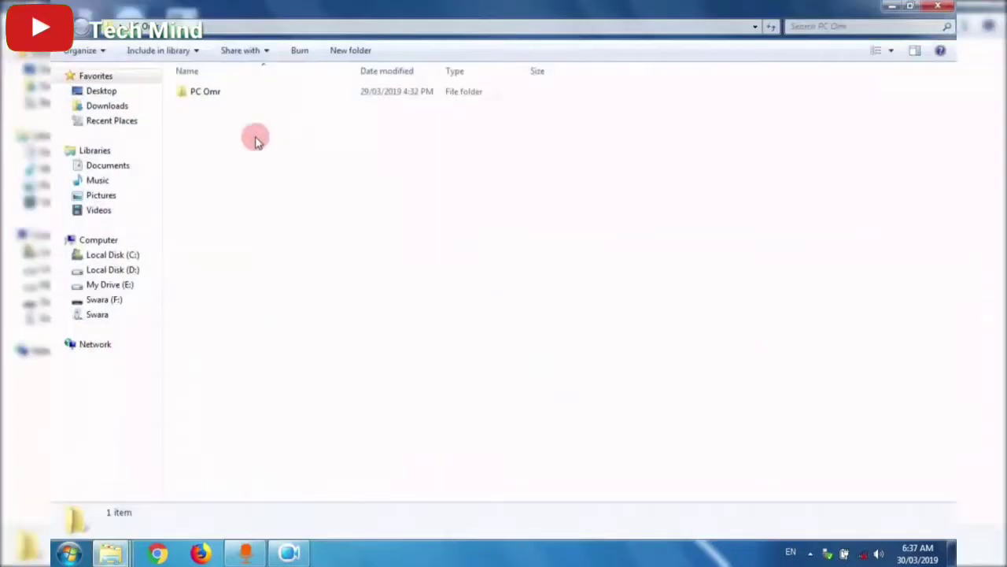
double_click(197, 94)
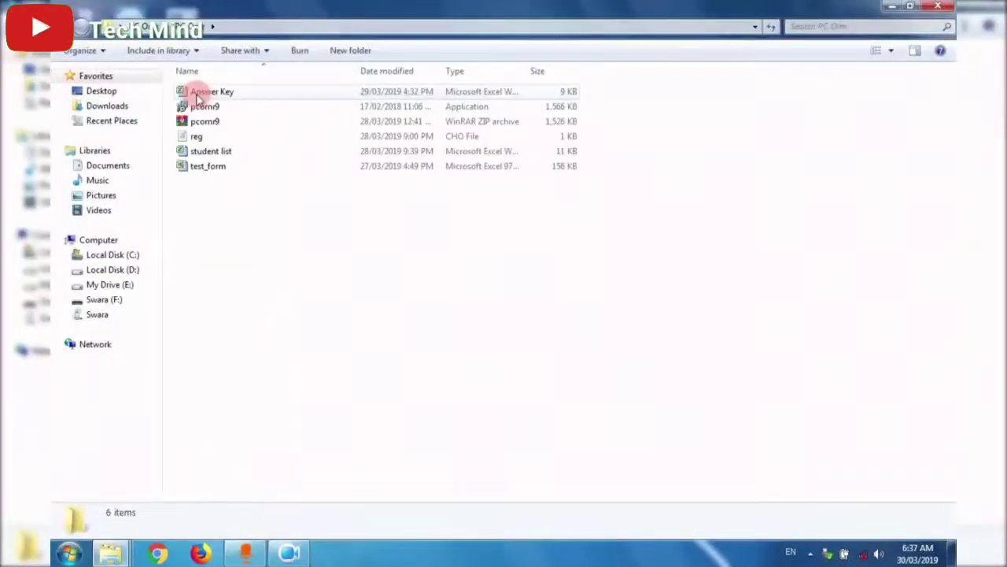
left_click(219, 169)
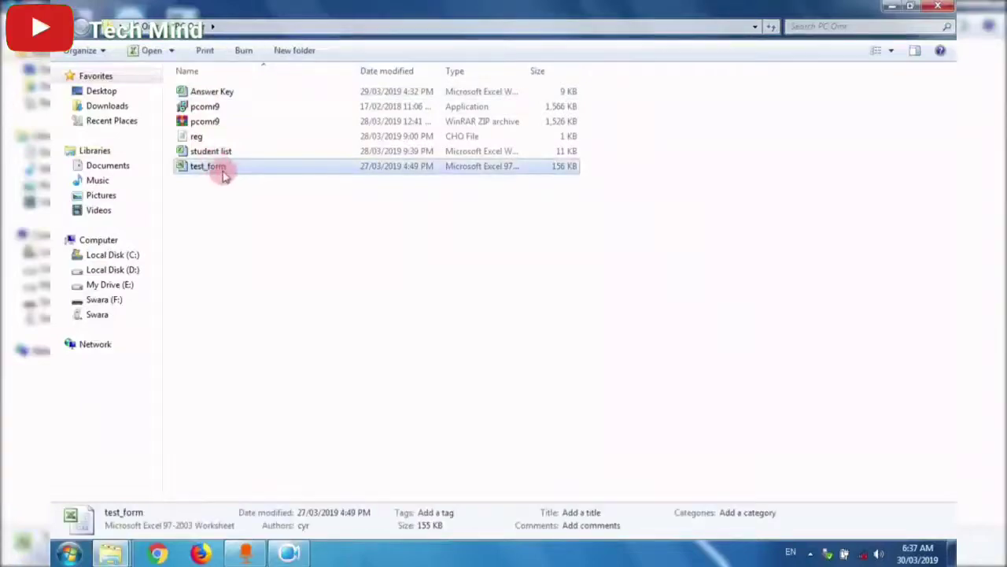
double_click(211, 169)
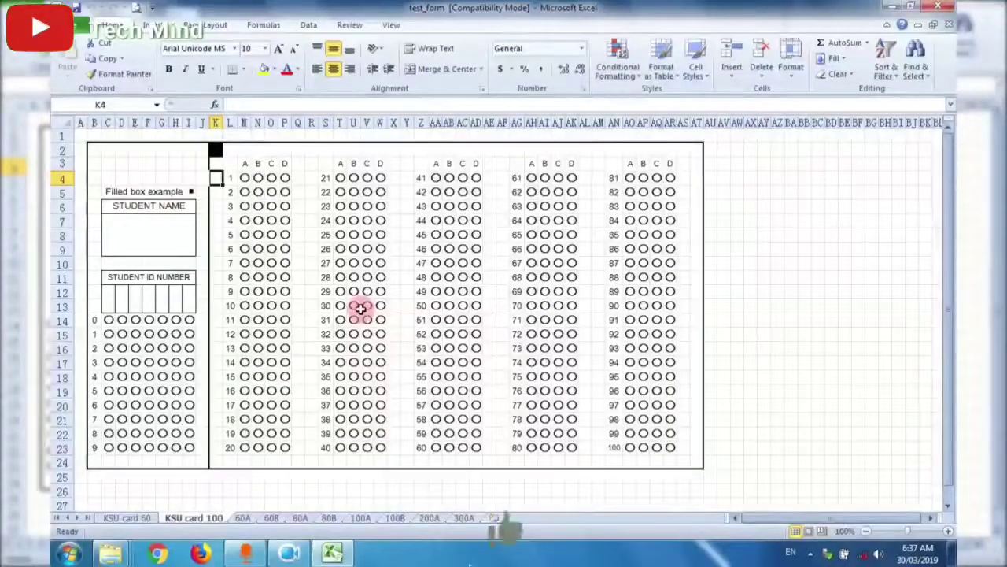
Step: View the KSU card 60, KSU card 100 and 60A form sheets of the workbook
left_click(144, 517)
left_click(243, 447)
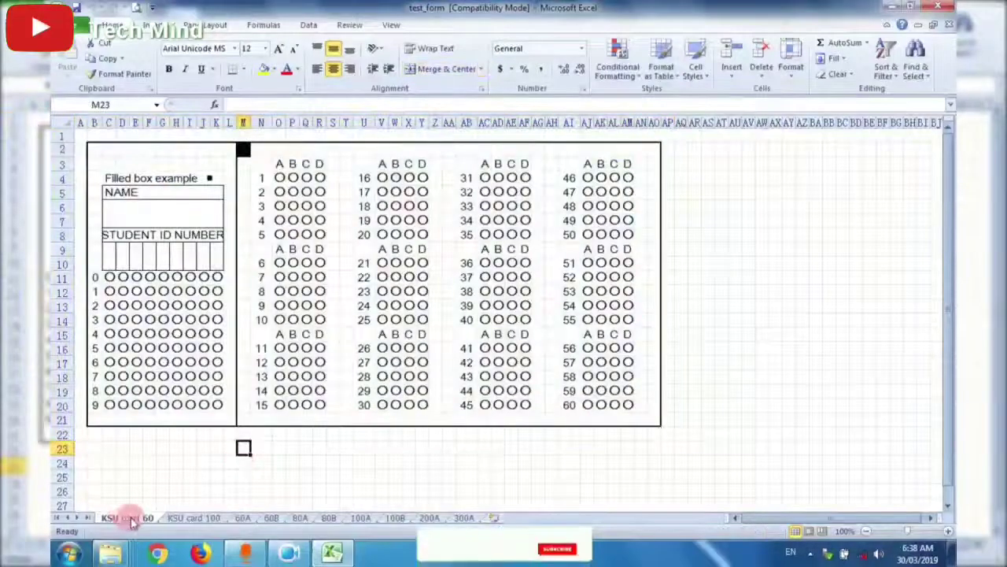
left_click(187, 517)
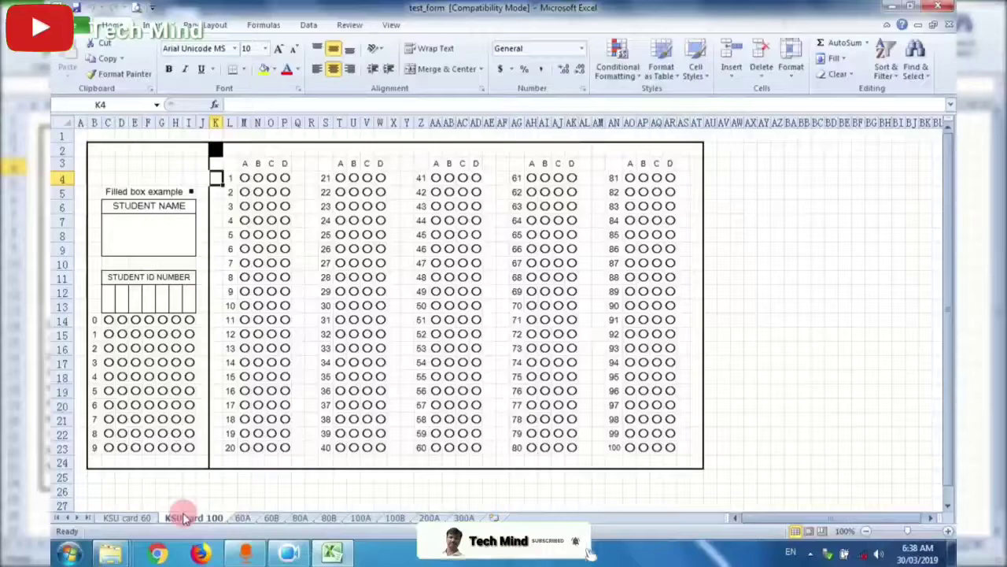
left_click(242, 517)
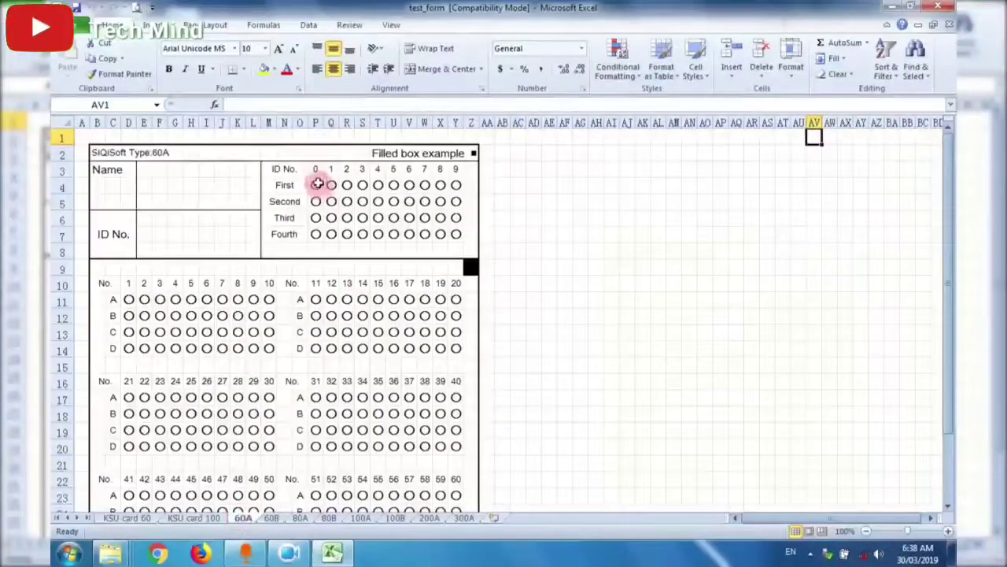
Step: Examine the 80A form sheet down to its last questions, and view the 80B and 100A sheets
left_click(300, 517)
key("Down")
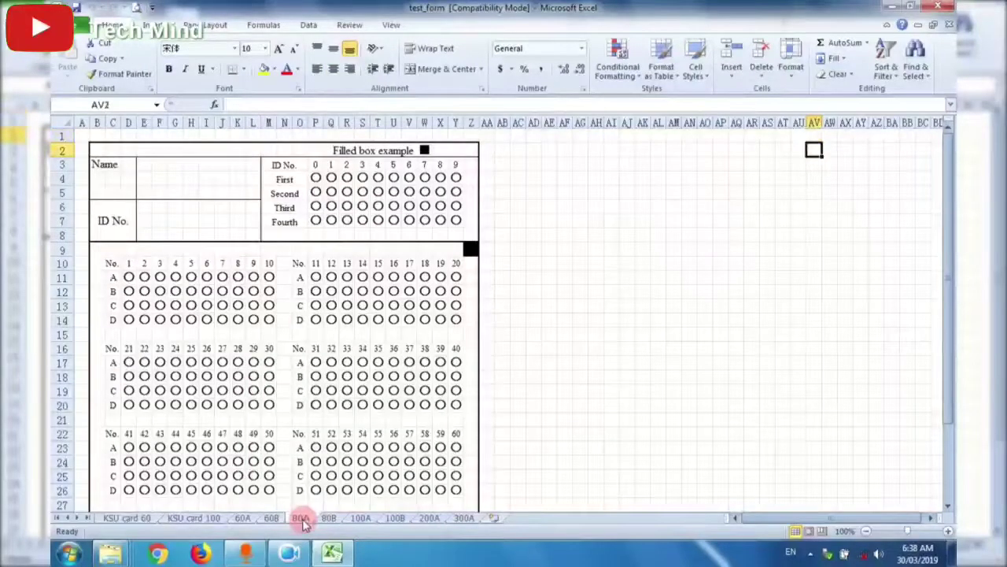
key("Down")
key("Down")
key("Down")
key("Down")
key("Down")
key("Down")
key("Down")
key("Down")
key("Down")
key("Down")
key("Down")
key("Down")
key("Down")
key("Down")
key("Down")
key("Down")
key("Down")
key("Up")
key("Up")
key("Up")
key("Up")
key("Up")
key("Up")
key("Up")
key("Up")
key("Up")
key("Up")
key("Up")
key("Up")
key("Up")
key("Up")
key("Up")
key("Up")
key("Up")
key("Up")
key("Up")
key("Up")
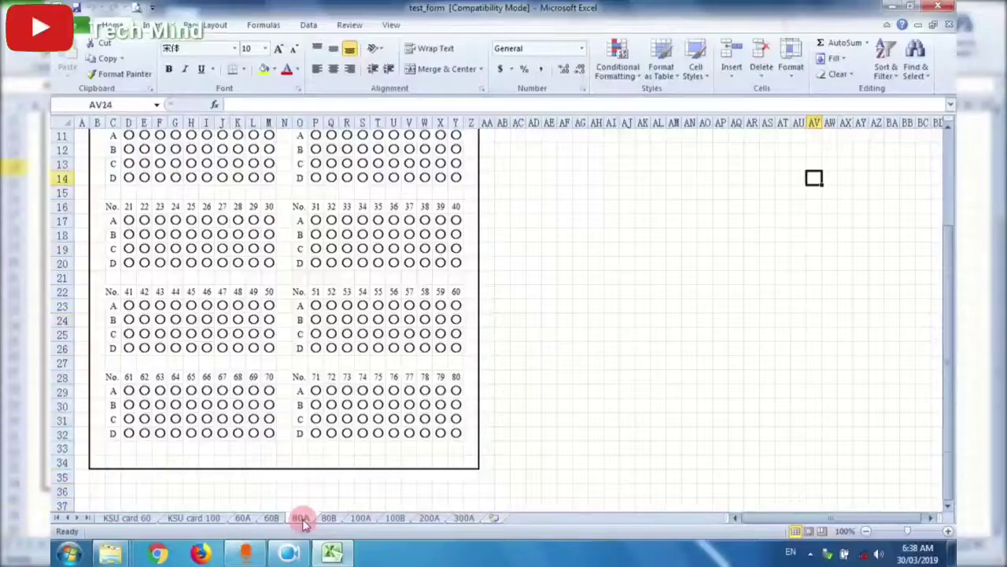
left_click(329, 518)
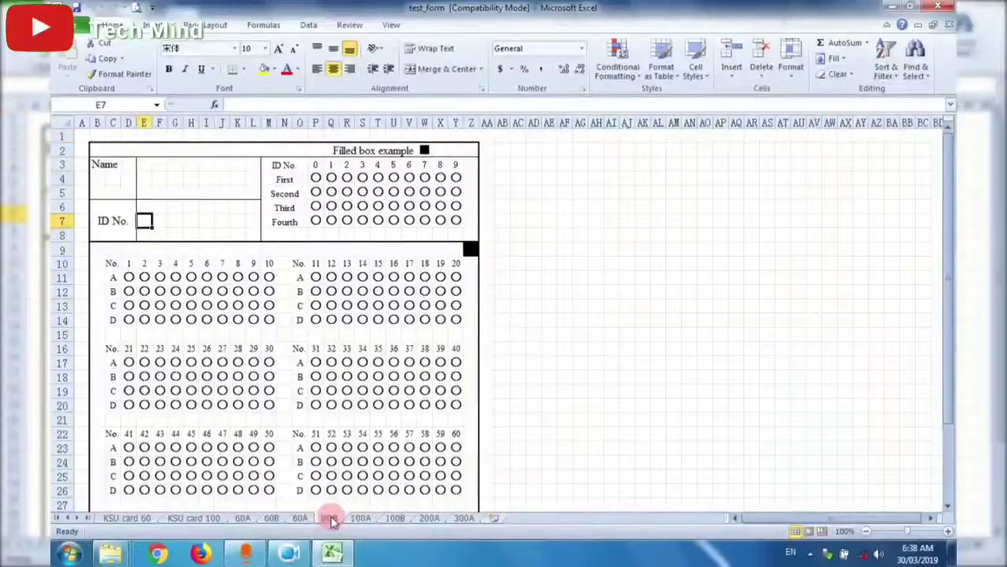
left_click(359, 519)
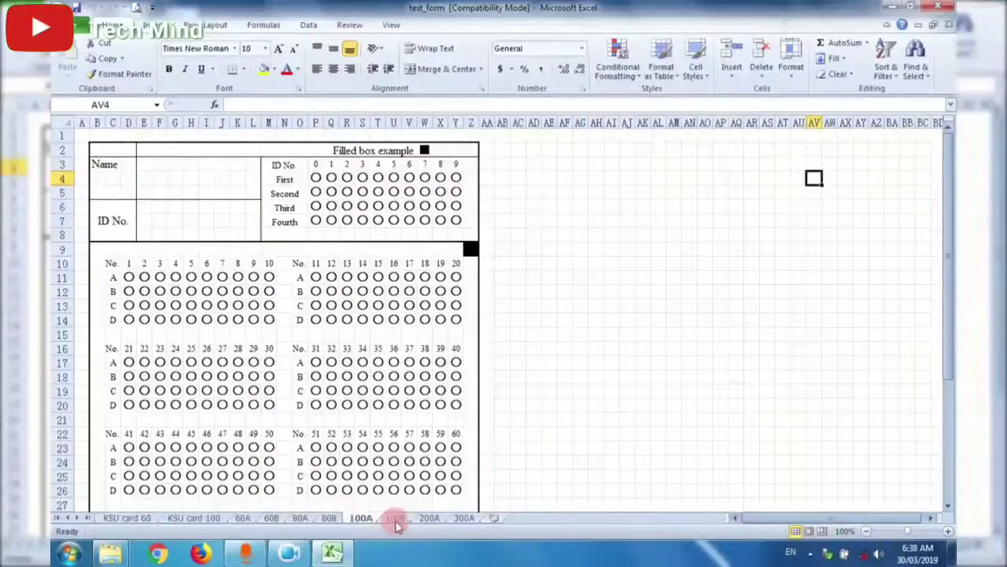
Step: Examine the 200A form sheet from its header down to the last question rows
left_click(428, 519)
key("Down")
key("Down")
key("Down")
key("Down")
key("Down")
key("Down")
key("Down")
key("Down")
key("Down")
key("Down")
key("Down")
key("Down")
key("Down")
key("Down")
key("Down")
key("Down")
key("Down")
key("Down")
key("Down")
key("Down")
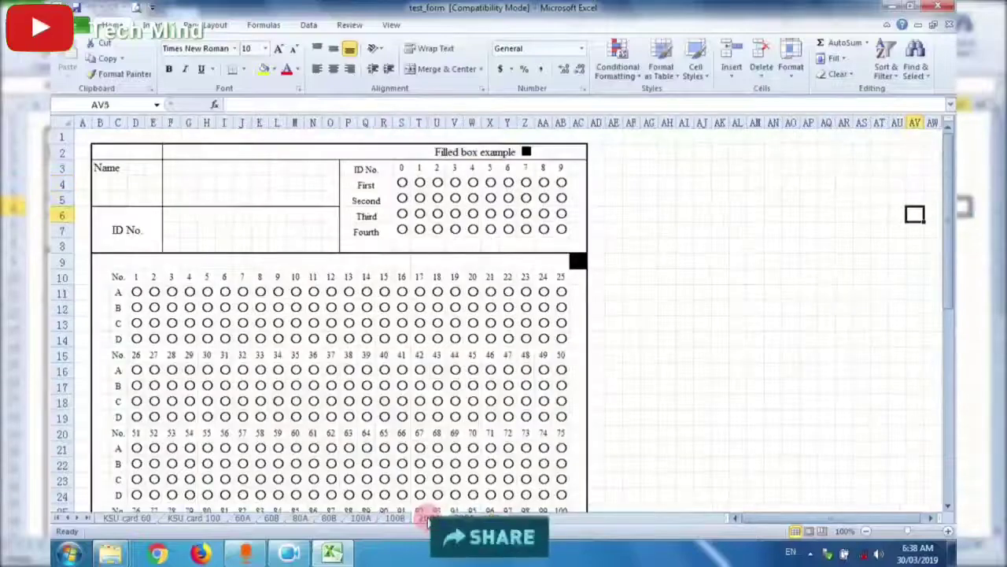
key("Down")
key("Down")
key("Down")
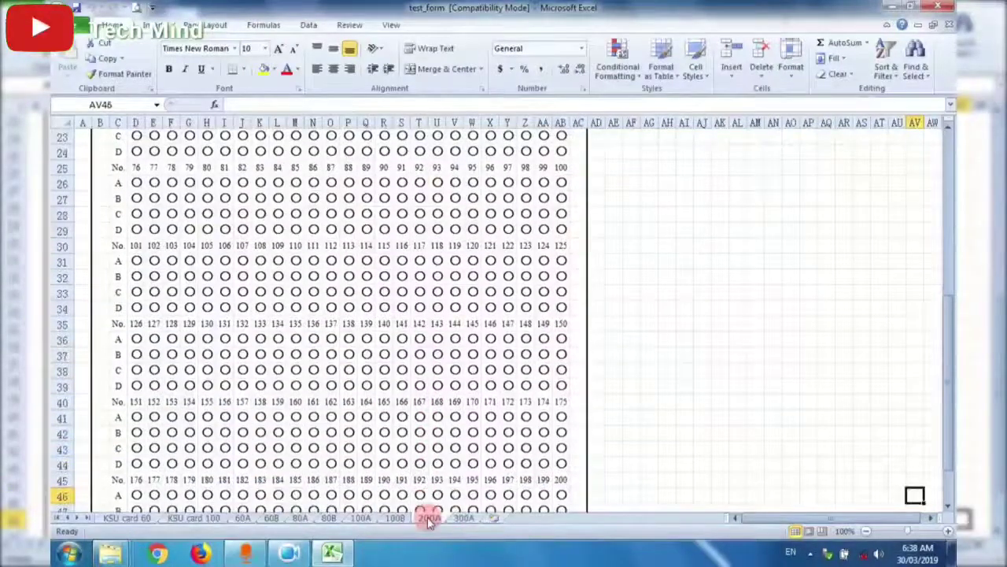
Step: Examine the question rows of the 300A form sheet and return to its header
left_click(464, 519)
key("Up")
key("Up")
key("Up")
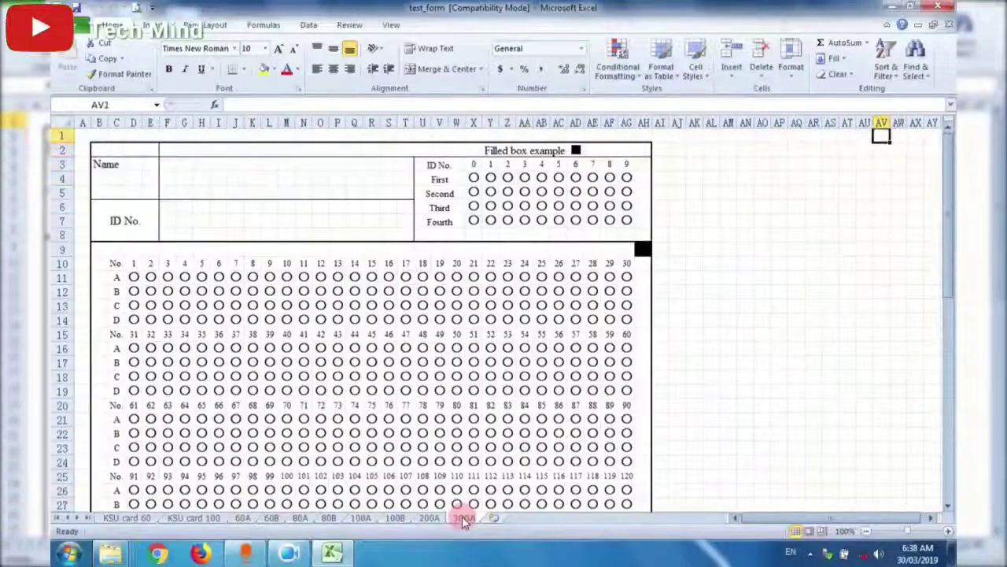
key("Down")
key("Down")
key("Down")
key("Down")
key("Down")
key("Down")
key("Down")
key("Down")
key("Down")
key("Down")
key("Down")
key("Down")
key("Down")
key("Down")
key("Down")
key("Down")
key("Down")
key("Down")
key("Down")
key("Down")
key("Up")
key("Up")
key("Up")
key("Up")
key("Up")
key("Up")
key("Up")
key("Up")
key("Up")
key("Up")
key("Up")
key("Up")
key("Up")
key("Up")
key("Up")
key("Up")
key("Up")
key("Up")
key("Up")
key("Up")
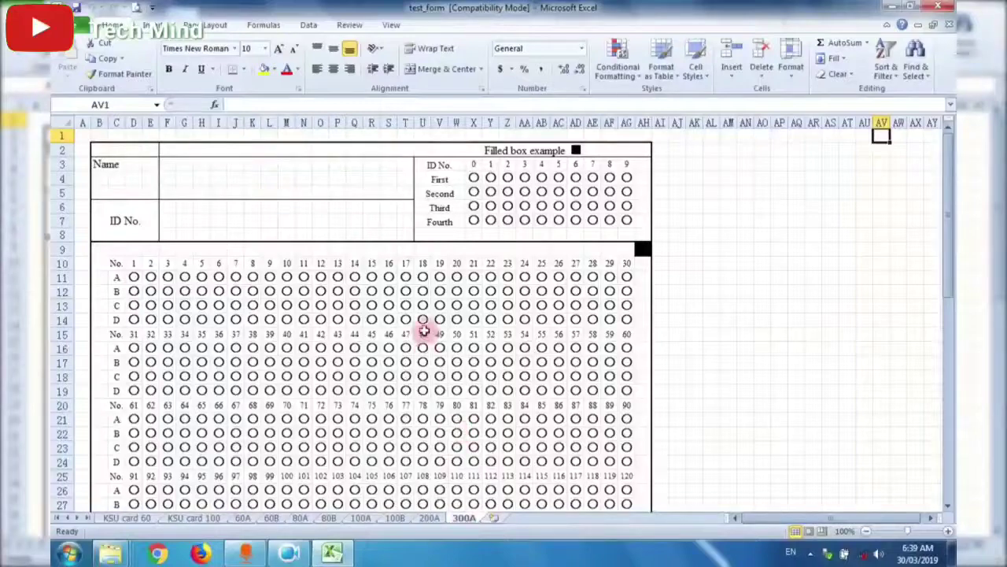
Step: View the KSU card 100 form sheet again, and close the workbook and the folder window
left_click(194, 517)
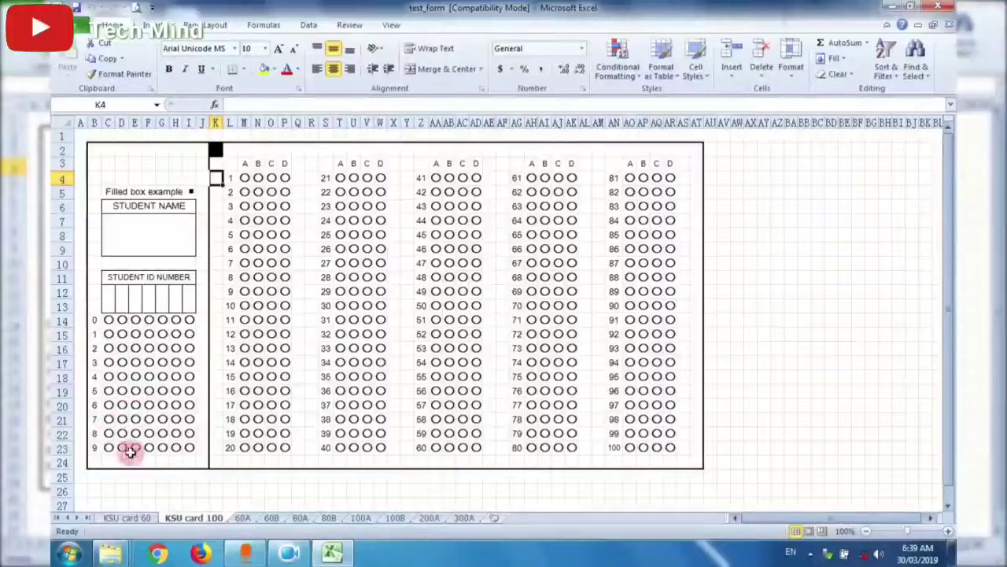
left_click(943, 7)
left_click(946, 7)
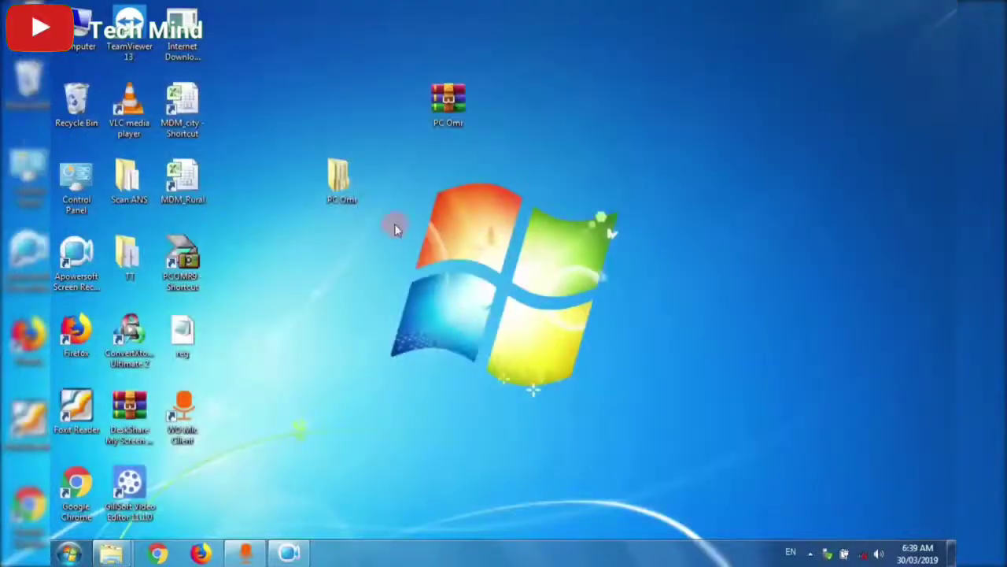
Step: Start PC OMR from its desktop shortcut and set up a blank answer key document with the KSU Card 100 form type
double_click(193, 268)
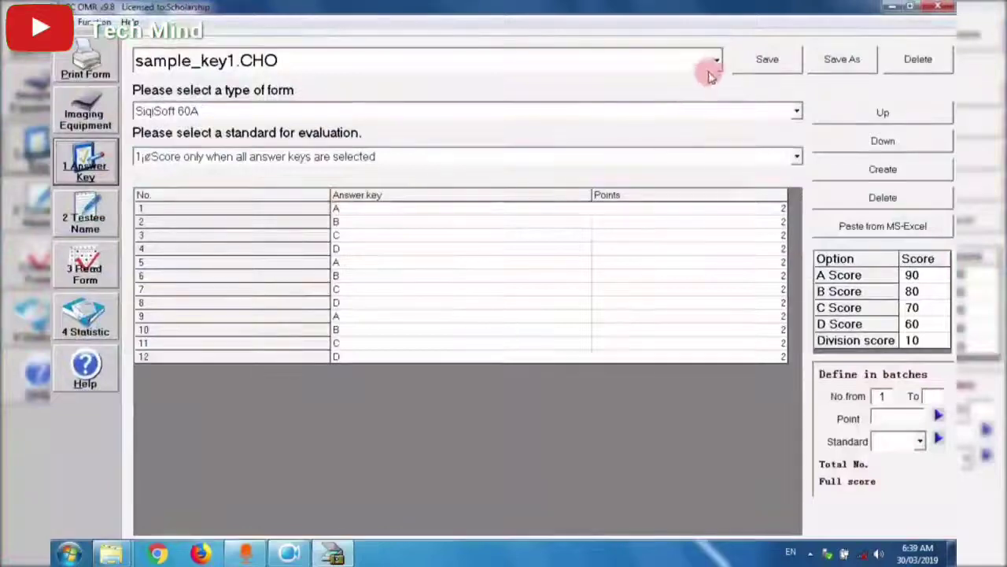
left_click(716, 65)
left_click(710, 82)
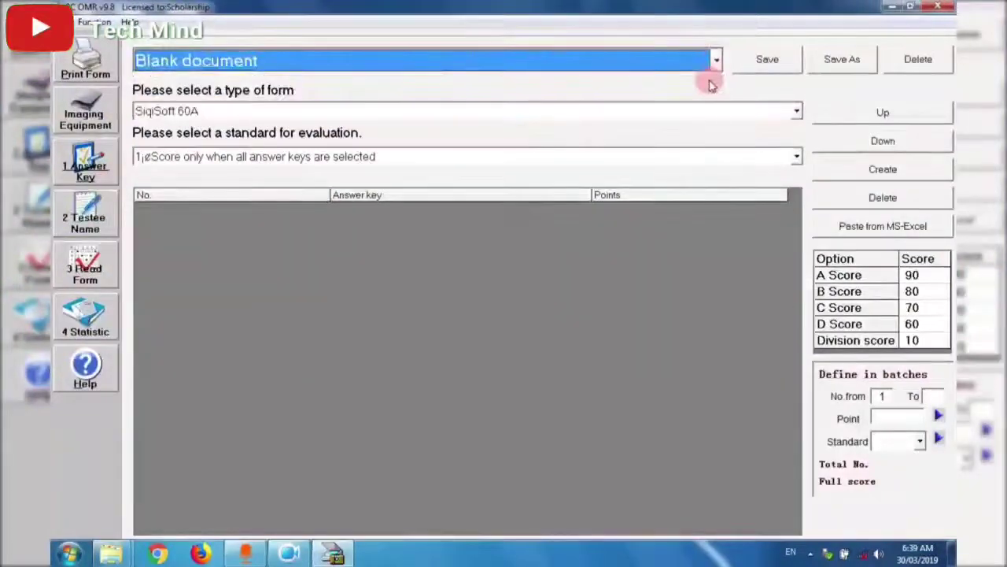
left_click(797, 112)
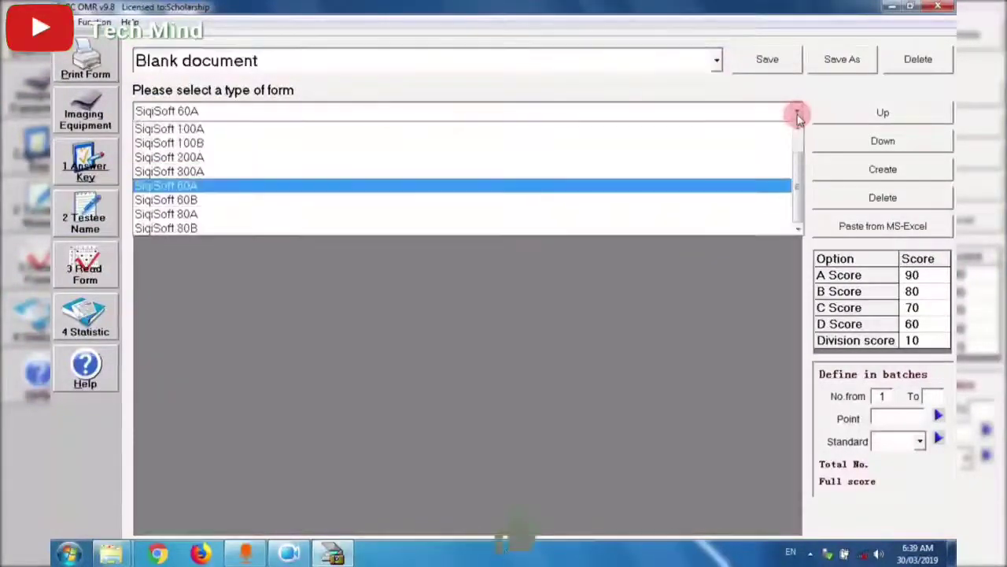
left_click(797, 127)
left_click(797, 127)
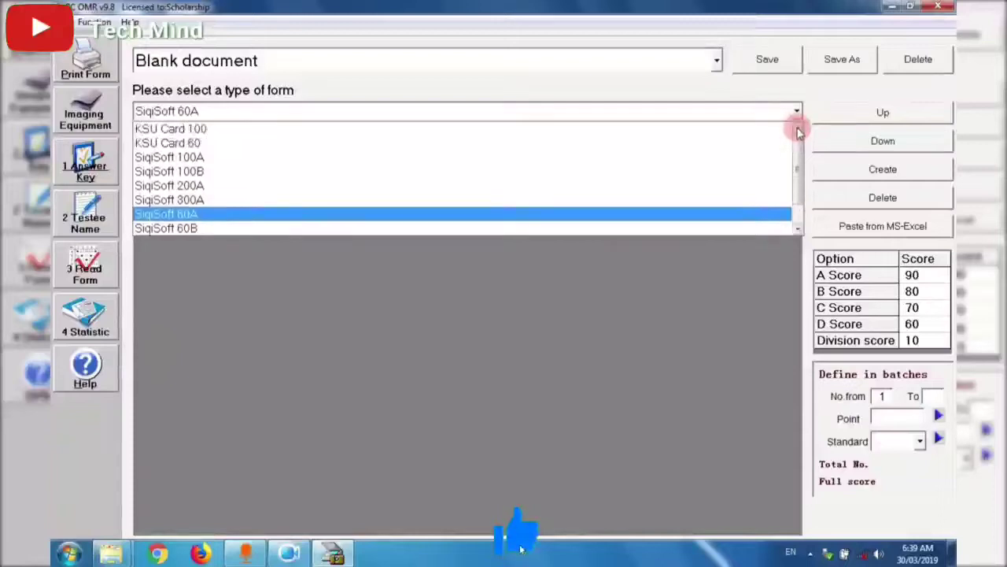
left_click(704, 134)
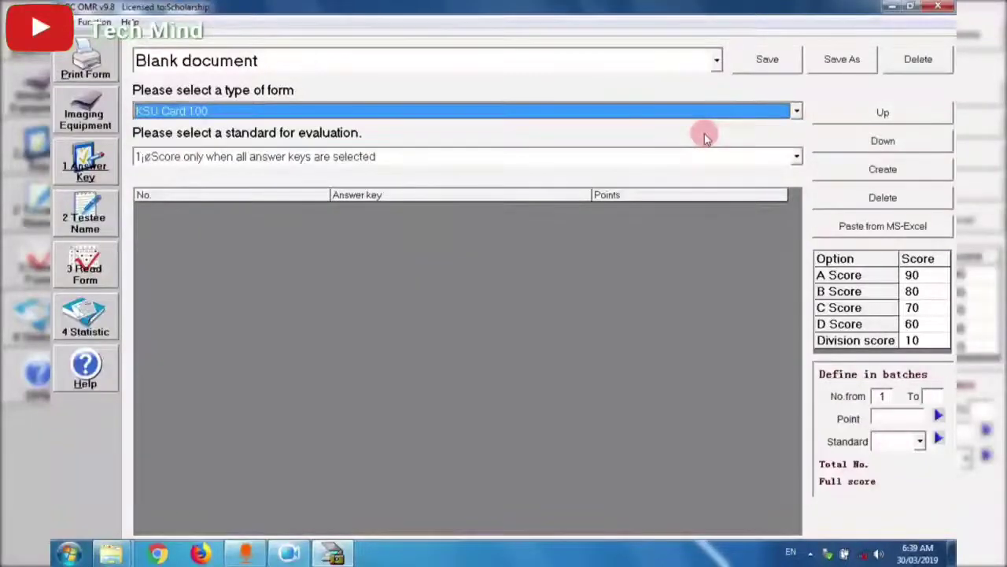
Step: Save the blank answer key document under the filename "Scholarship test 1"
left_click(766, 60)
left_click(481, 237)
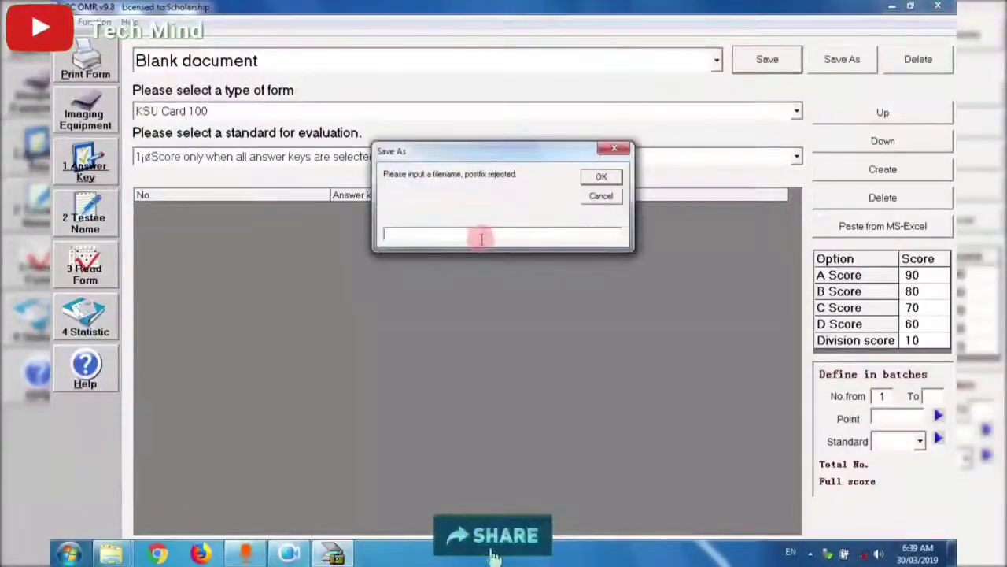
type("Schol")
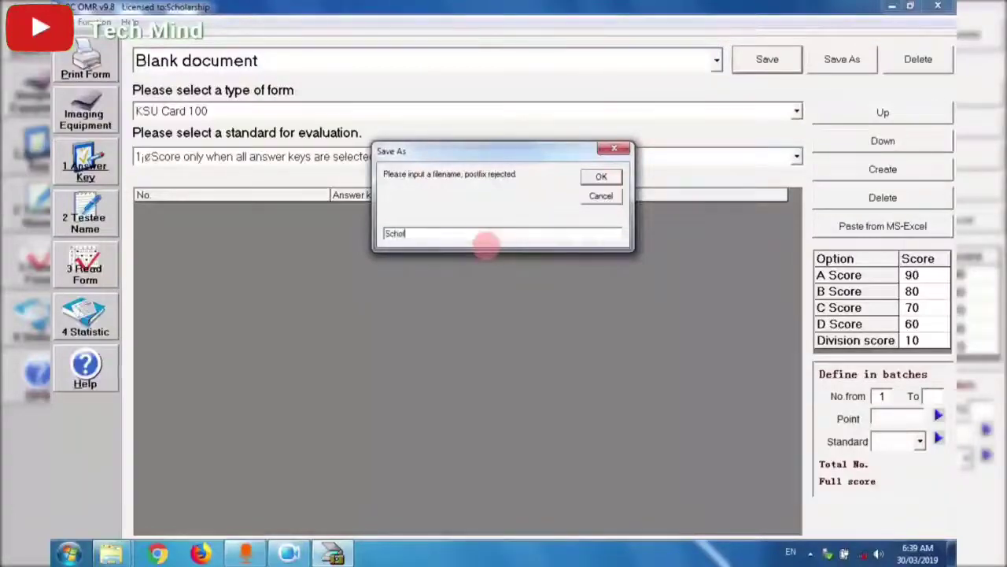
type("arship test 1")
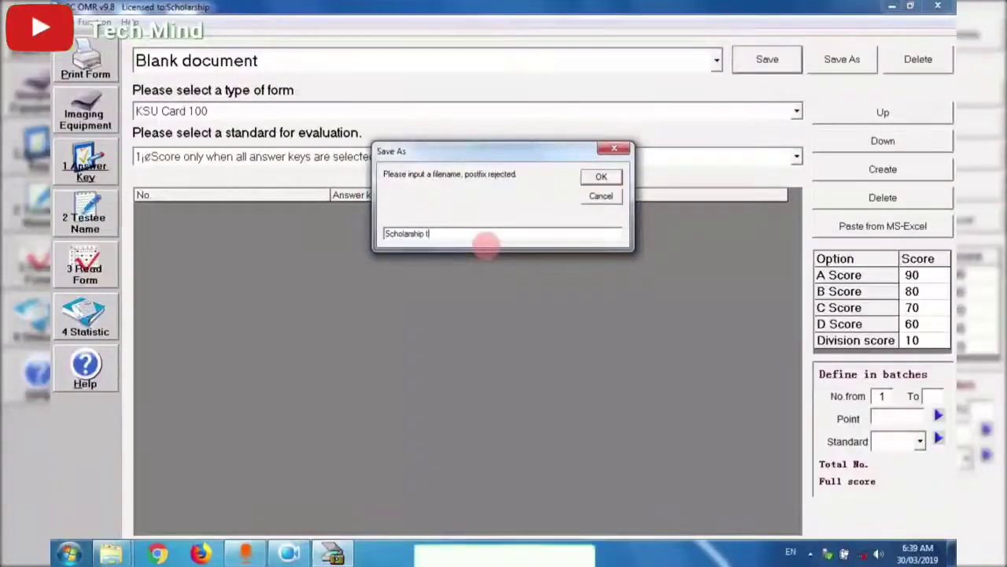
left_click(590, 177)
left_click(531, 317)
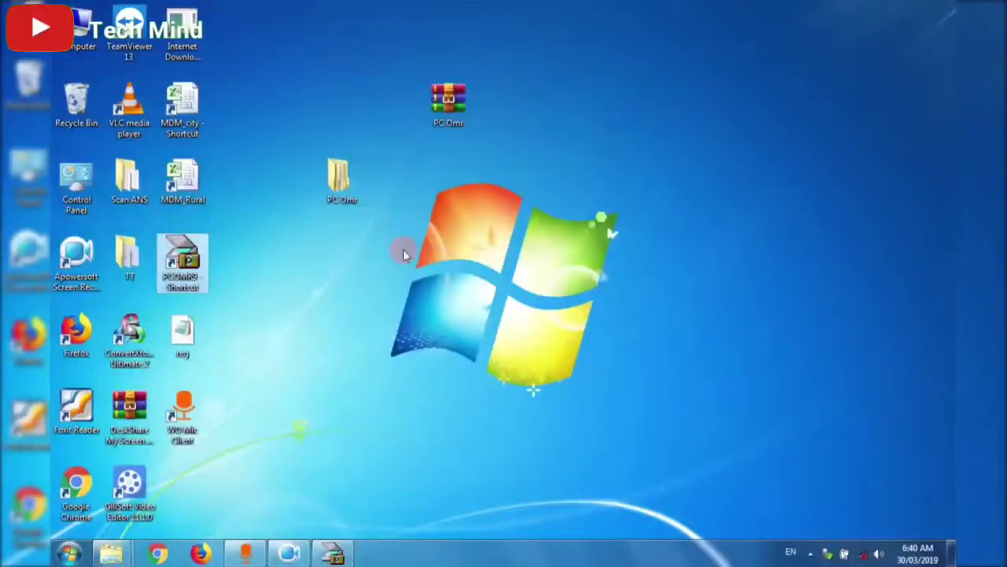
Step: Open the Answer Key workbook from the inner PC Omr folder inside the desktop's PC Omr folder
left_click(334, 181)
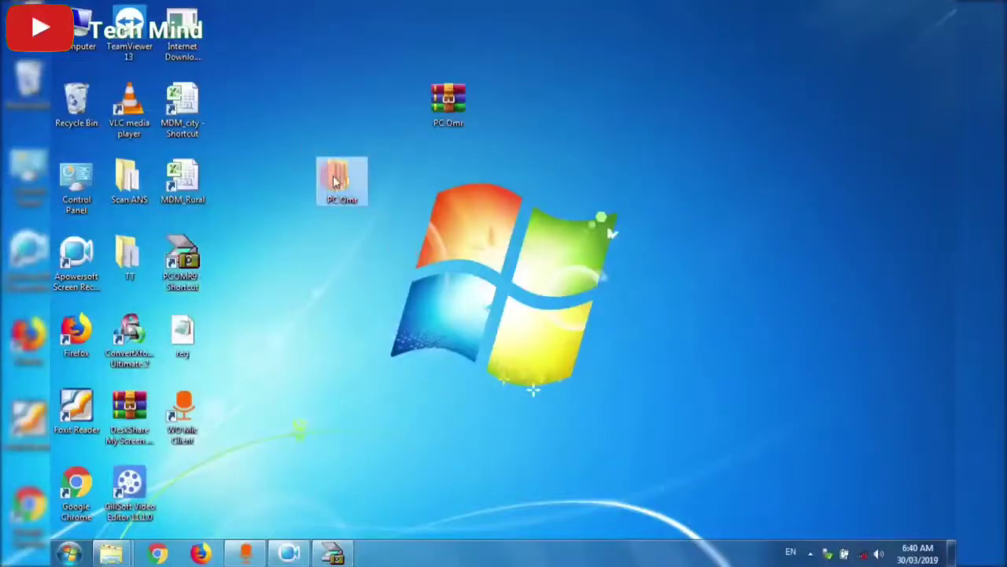
double_click(335, 181)
double_click(204, 90)
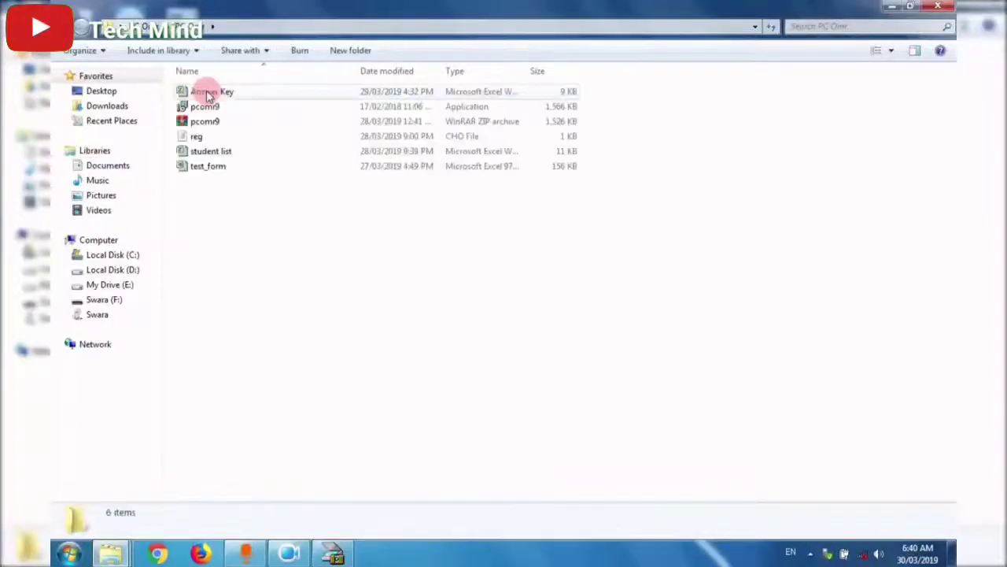
double_click(209, 93)
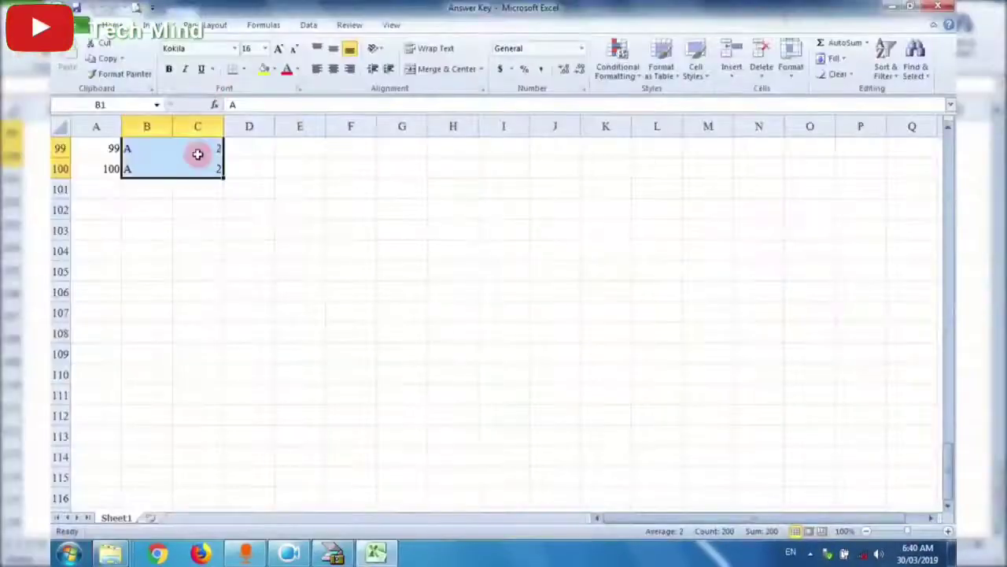
Step: Copy the answers and points of all 100 questions, cells B1:C100, from the Answer Key sheet
key("ctrl+Up")
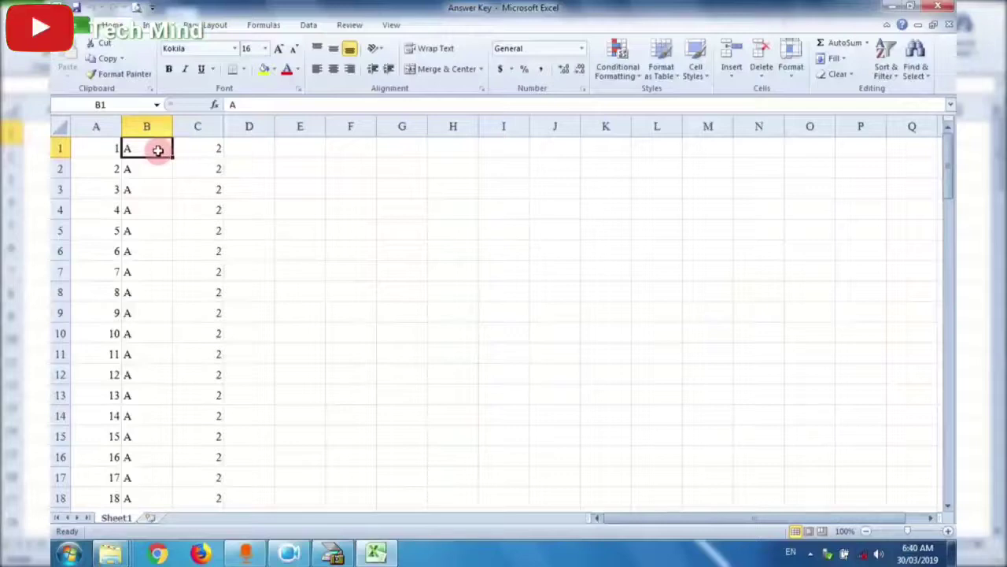
key("shift+Right")
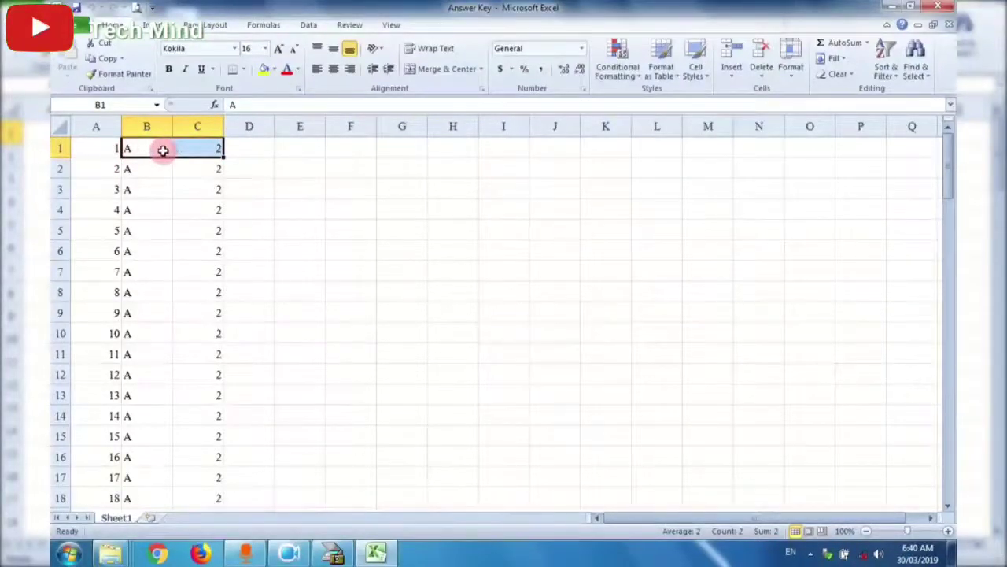
key("shift+Down")
key("shift+Down")
key("shift+Down")
key("shift+Down")
key("shift+Down")
key("shift+Down")
key("shift+Down")
key("shift+Down")
key("shift+Down")
key("shift+Down")
key("shift+Down")
key("shift+Down")
key("shift+Down")
key("shift+Down")
key("shift+Down")
key("shift+Down")
key("shift+Down")
key("shift+Down")
key("shift+Down")
key("shift+Down")
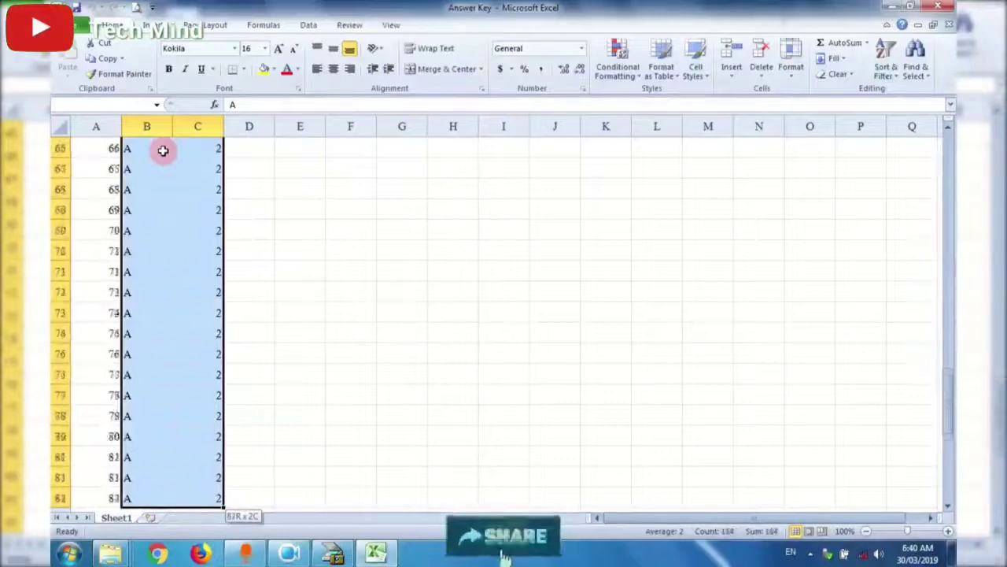
key("shift+Down")
key("shift+Down")
key("shift+Down")
key("shift+Down")
key("shift+Down")
key("shift+Down")
key("shift+Down")
key("shift+Down")
key("shift+Down")
key("shift+Down")
key("shift+Down")
key("shift+Down")
key("shift+Down")
key("shift+Down")
key("shift+Down")
key("shift+Down")
key("shift+Down")
key("shift+Down")
key("shift+Down")
key("shift+Down")
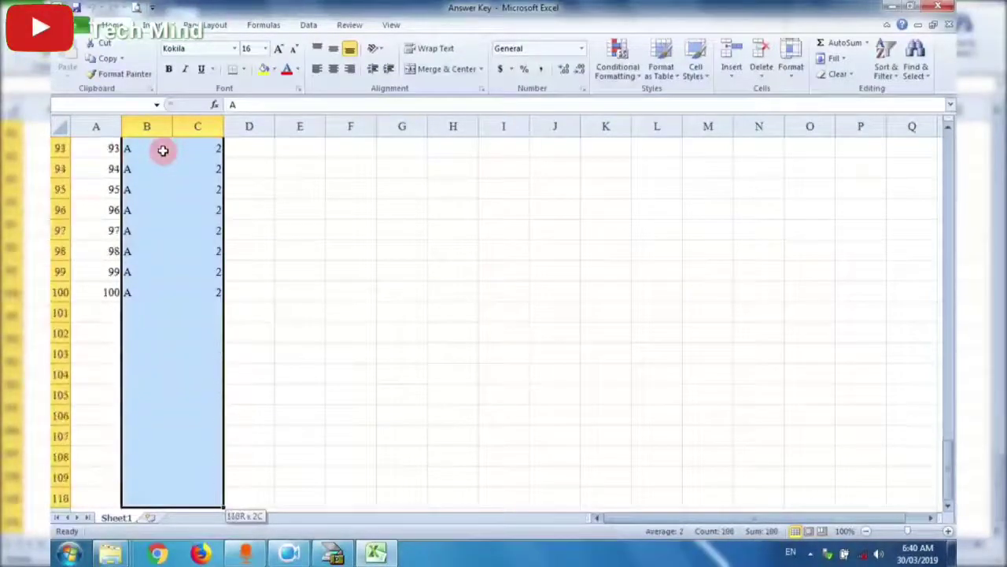
key("shift+Up")
key("shift+Up")
key("shift+Up")
key("shift+Up")
key("shift+Up")
key("shift+Up")
key("shift+Up")
key("shift+Up")
key("shift+Up")
key("shift+Up")
key("ctrl+c")
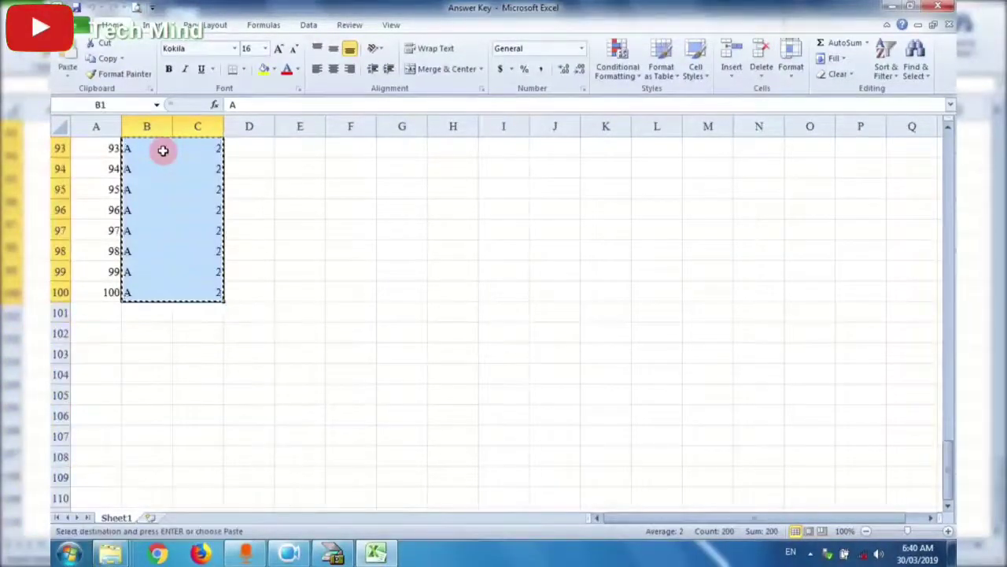
scroll(504, 315, "up", 20)
Step: Switch to PC OMR, paste the copied Excel answers and points into the Scholarship test1.CHO answer key, and save it
left_click(332, 553)
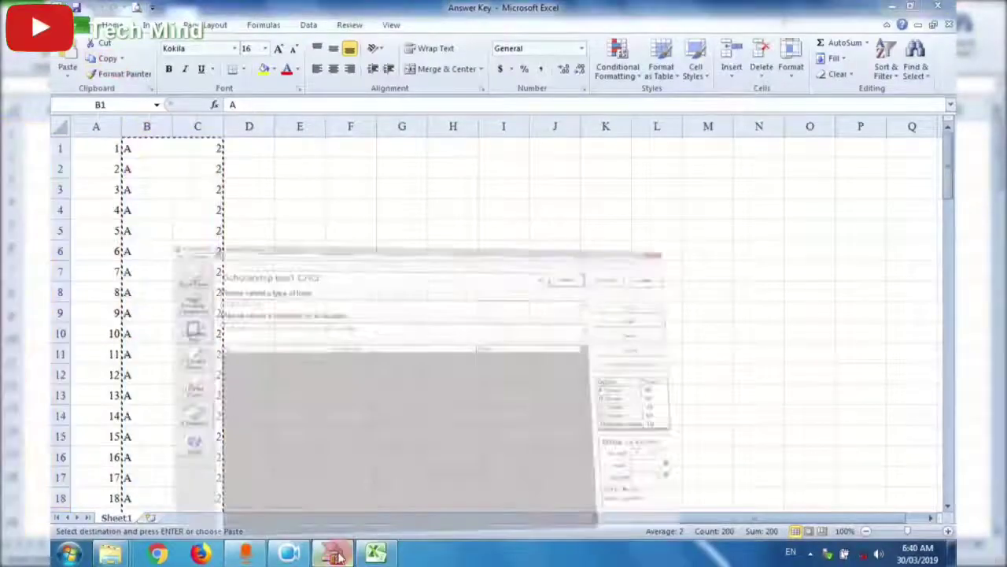
left_click(846, 228)
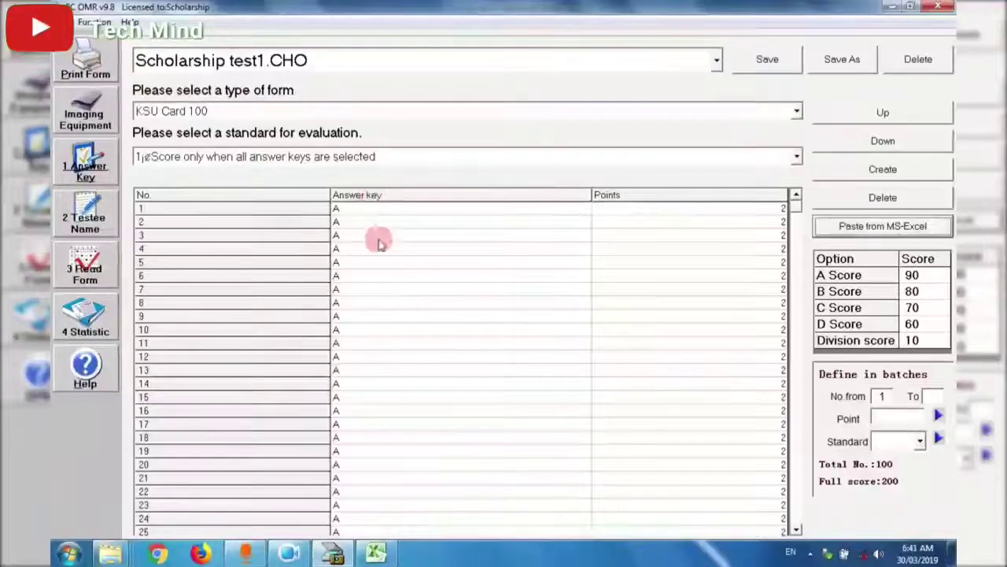
left_click(748, 63)
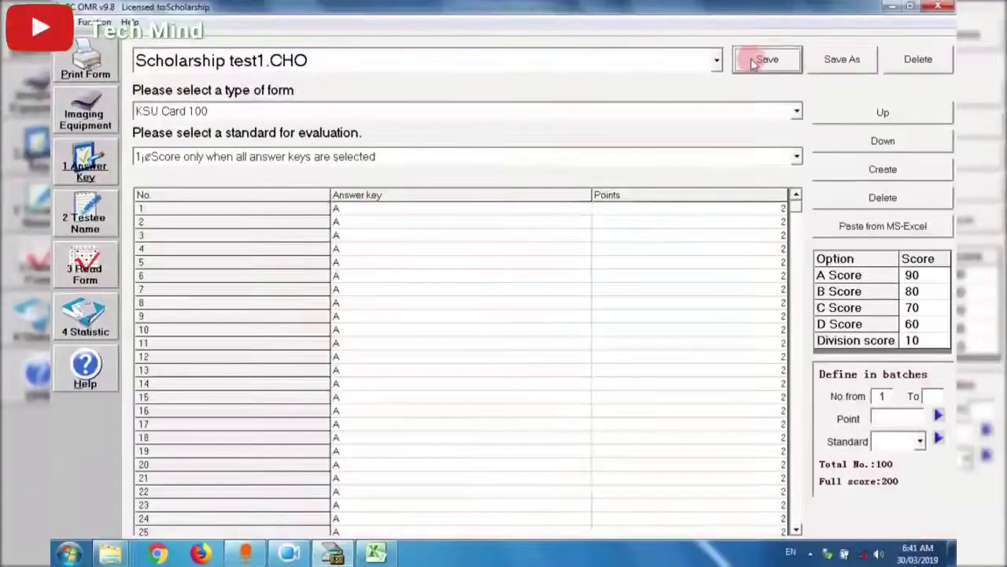
left_click(537, 319)
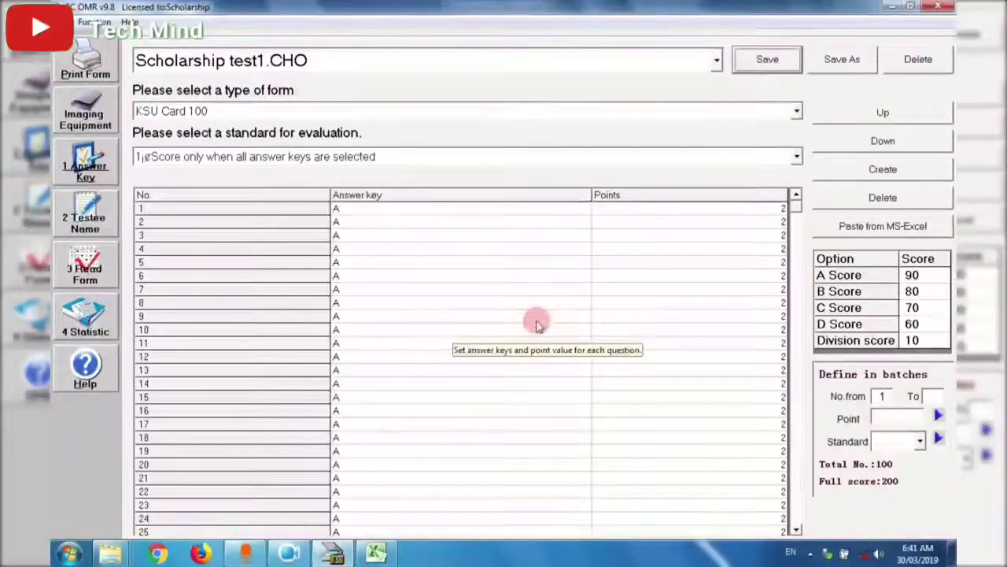
Step: Open the testee name list sample_name1.txt and delete its three sample testees
left_click(88, 214)
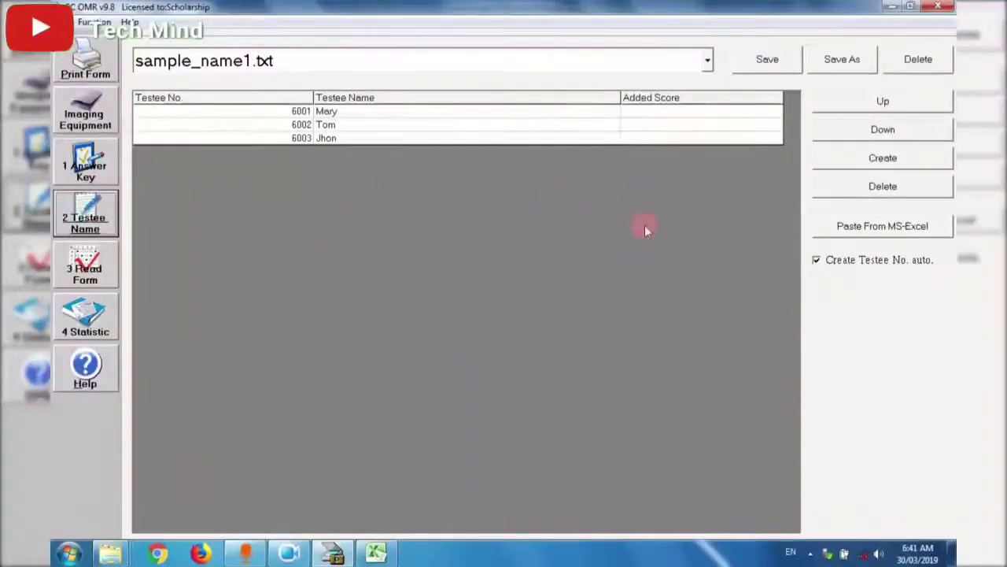
left_click(869, 185)
left_click(869, 186)
left_click(869, 187)
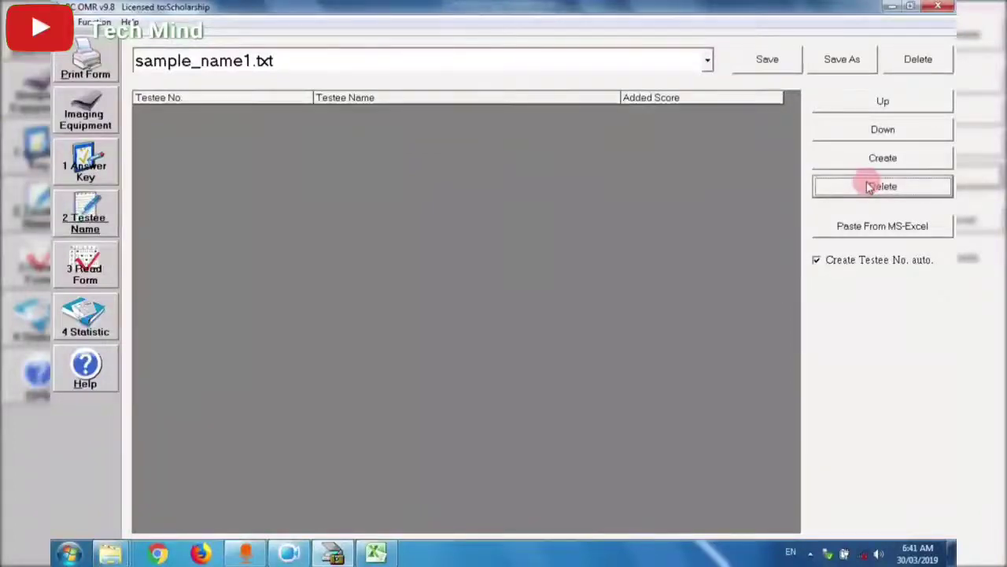
Step: Open the student list workbook from the PC Omr folder and copy all student ID numbers and names in columns A and B
left_click(108, 553)
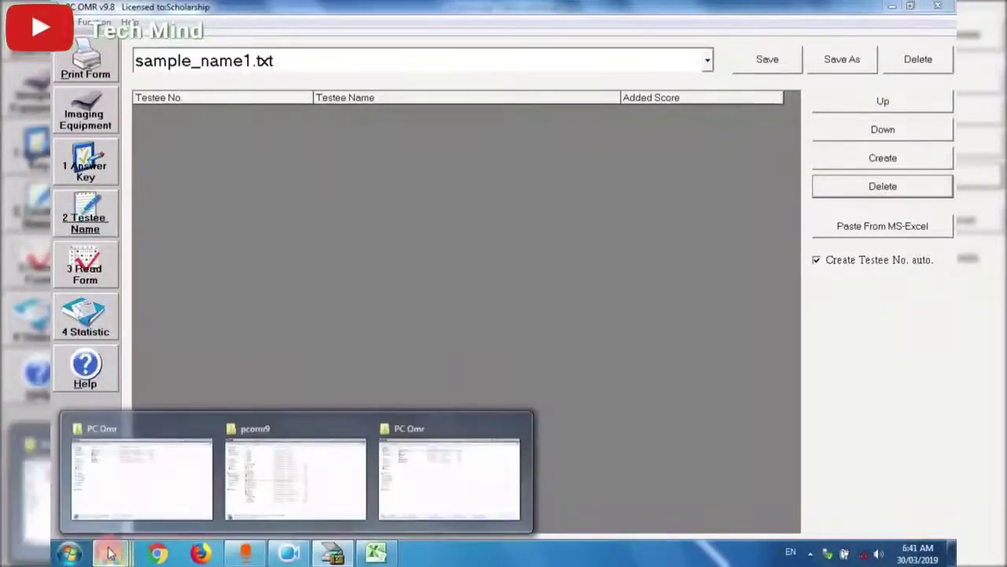
left_click(157, 462)
double_click(230, 152)
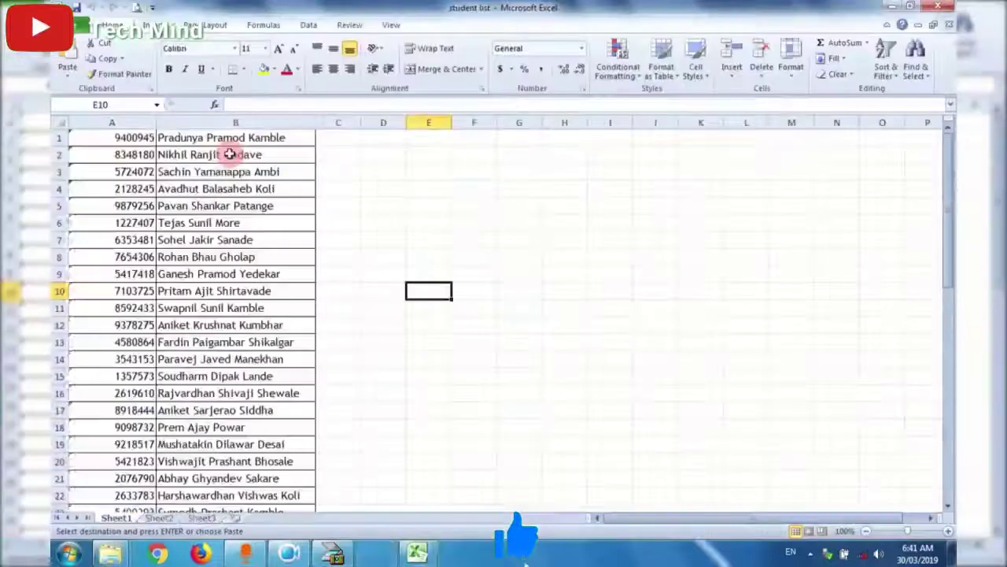
left_click(135, 140)
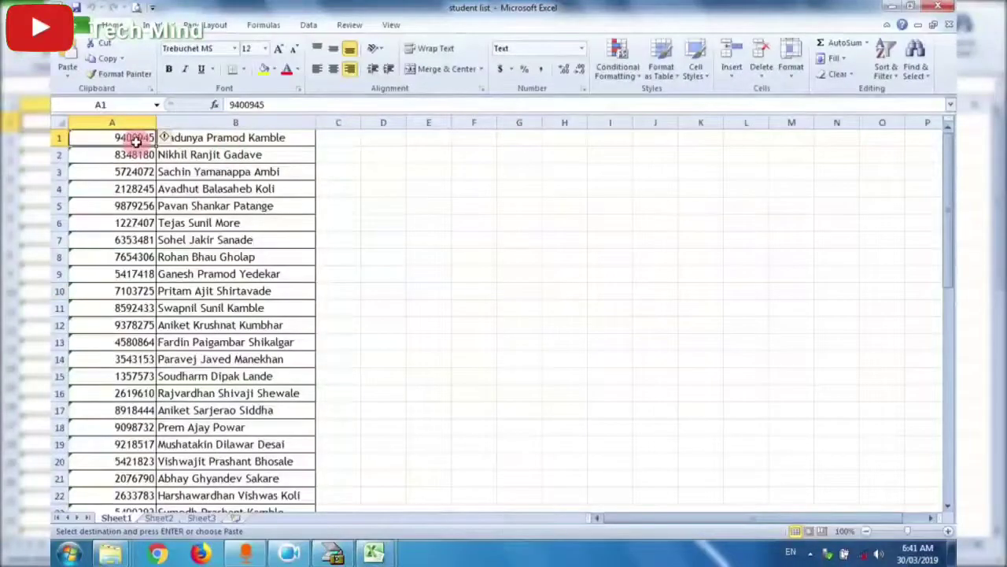
left_click_drag(135, 140, 236, 307)
left_click(108, 59)
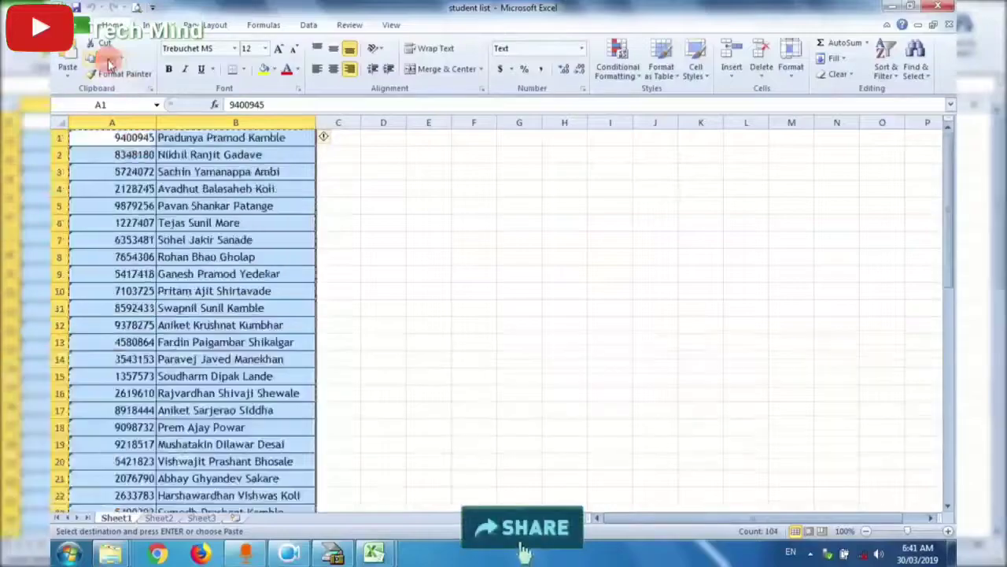
Step: Switch back to PC OMR, paste the copied students into the sample_name1.txt testee list, and save it
key("alt+Tab")
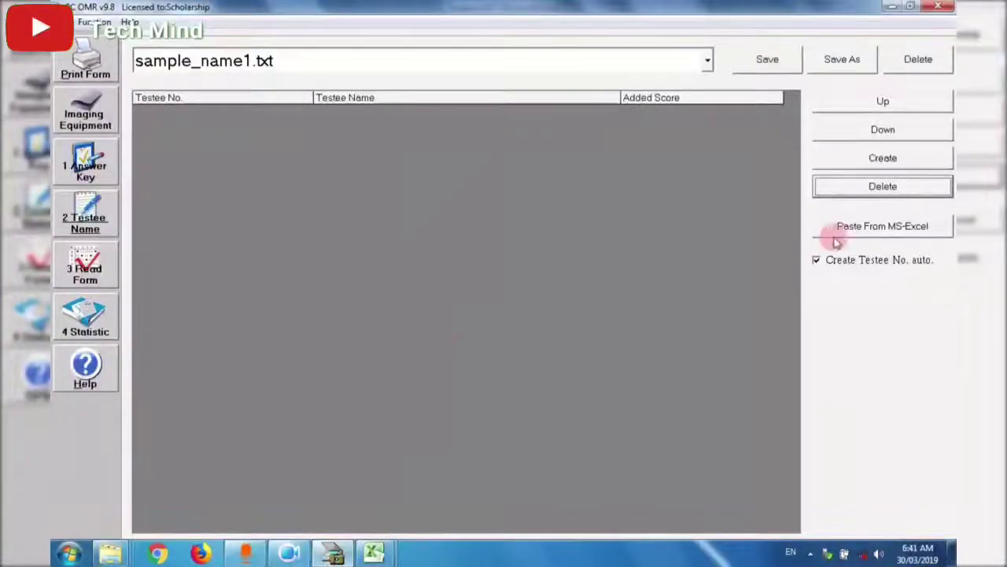
left_click(858, 228)
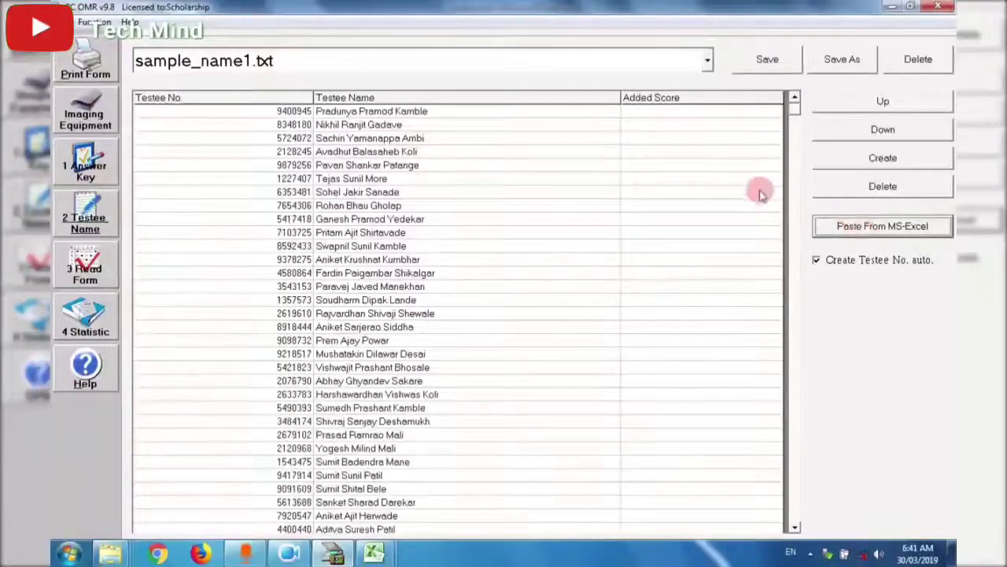
left_click(759, 62)
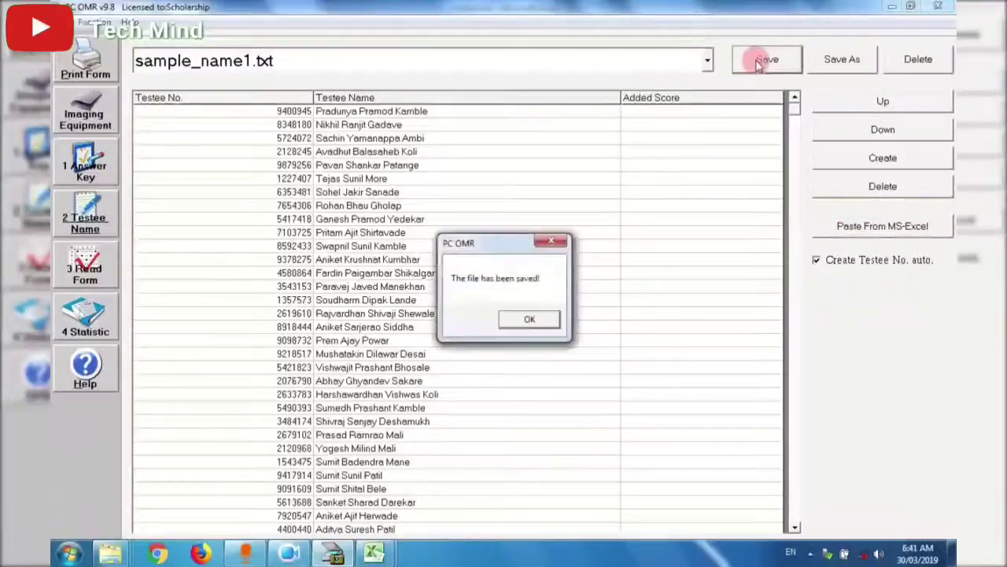
left_click(529, 319)
Step: Start reading forms from an image file folder and choose the desktop's Scan ANS folder as the source
left_click(94, 269)
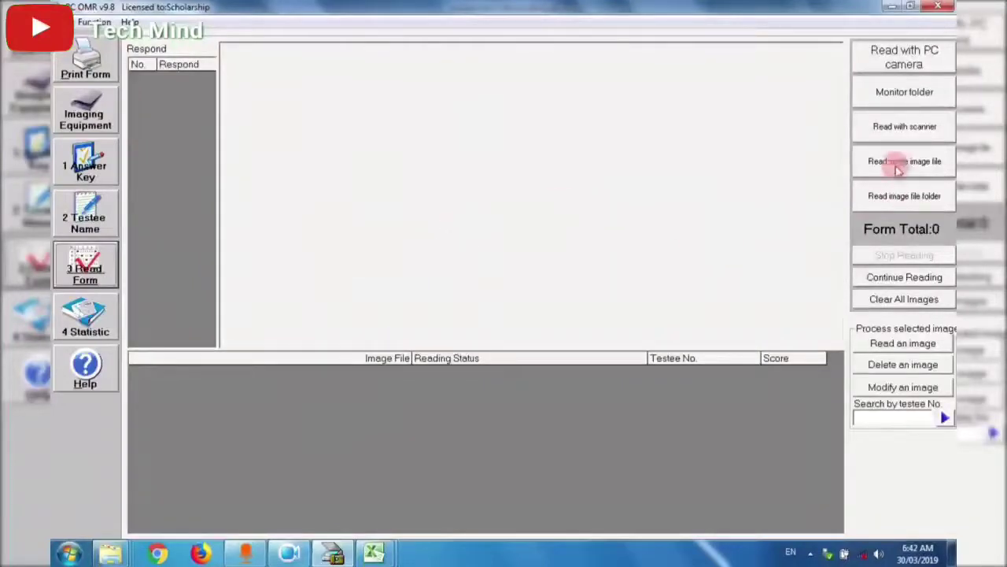
left_click(904, 198)
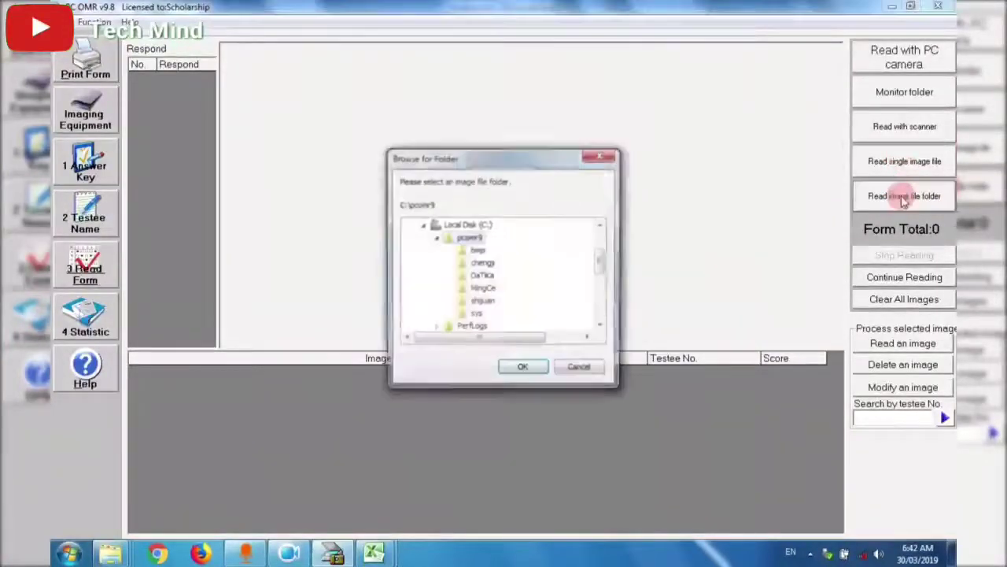
left_click(603, 228)
left_click(602, 228)
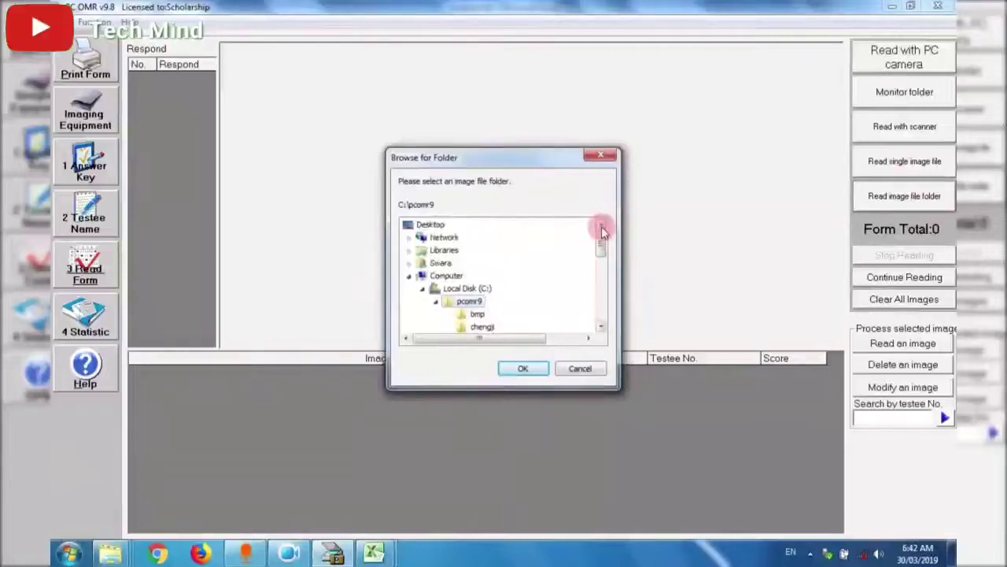
left_click(410, 277)
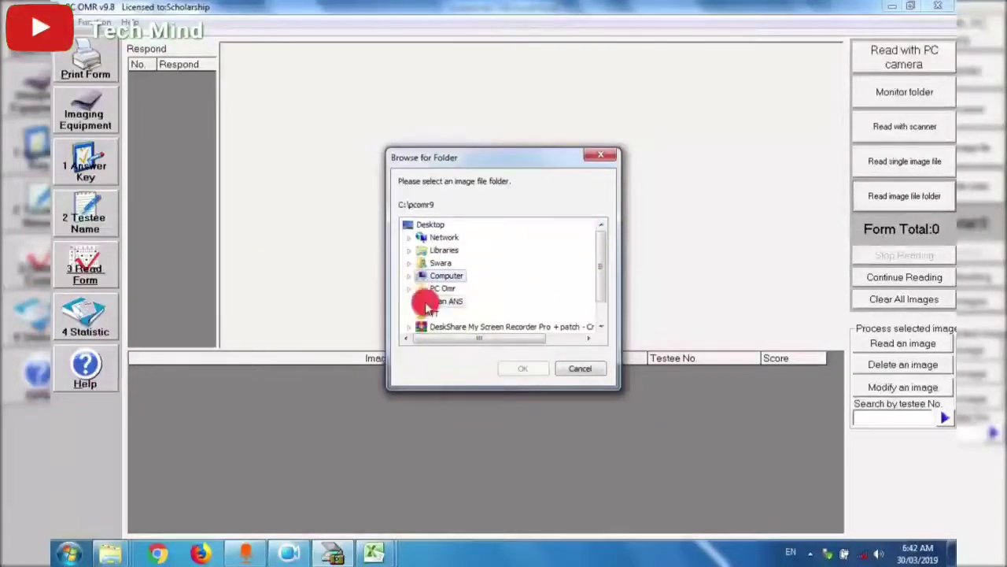
left_click(427, 305)
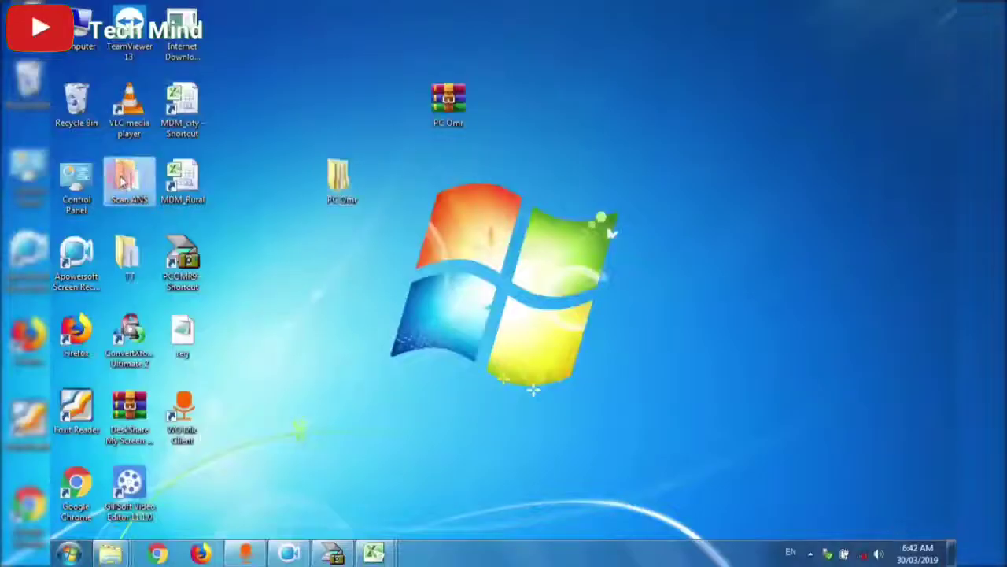
Step: Open the desktop's Scan ANS folder, view the scanned answer sheets starting with image 1, and close the picture viewer
double_click(126, 180)
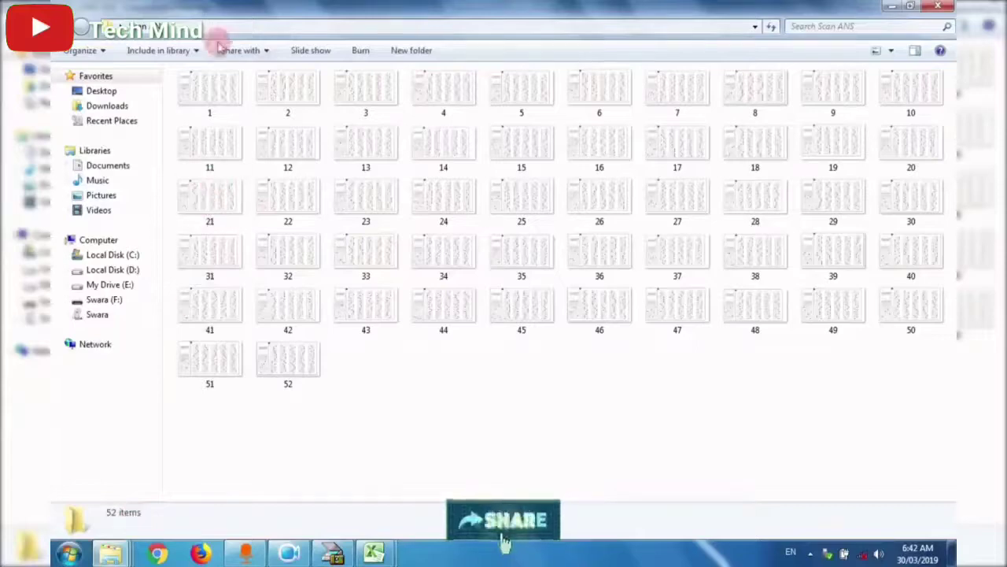
left_click(210, 92)
double_click(210, 93)
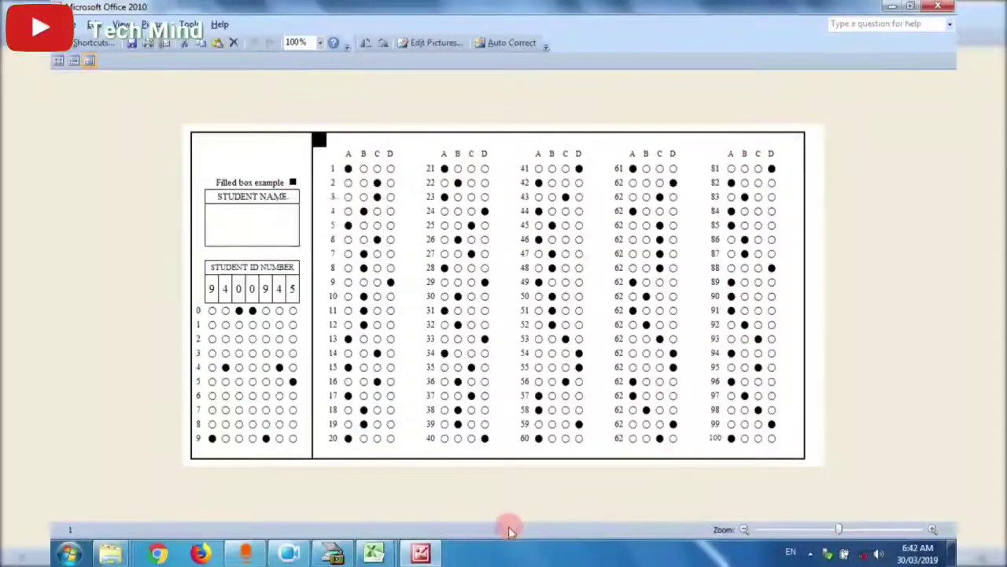
left_click(510, 529)
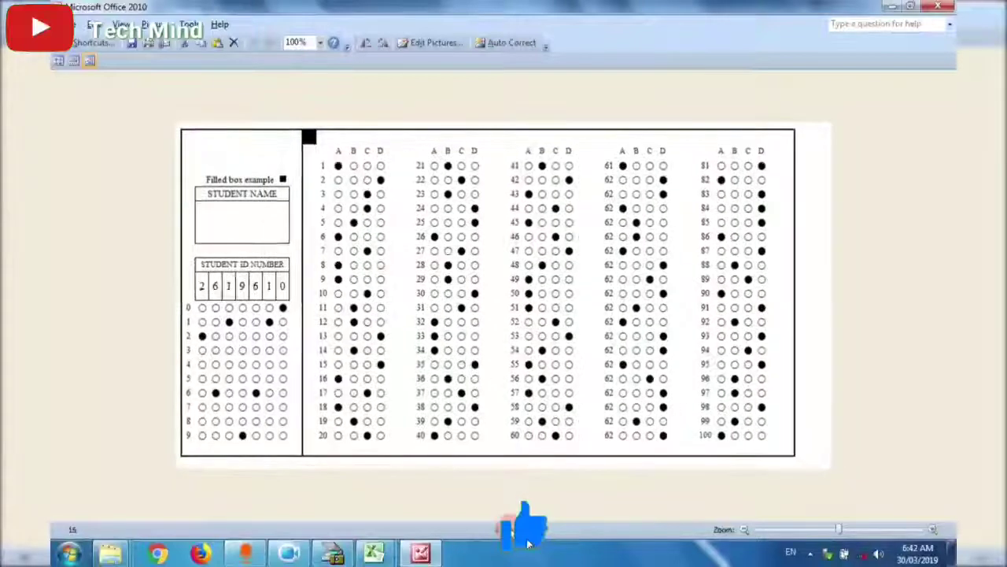
left_click(943, 6)
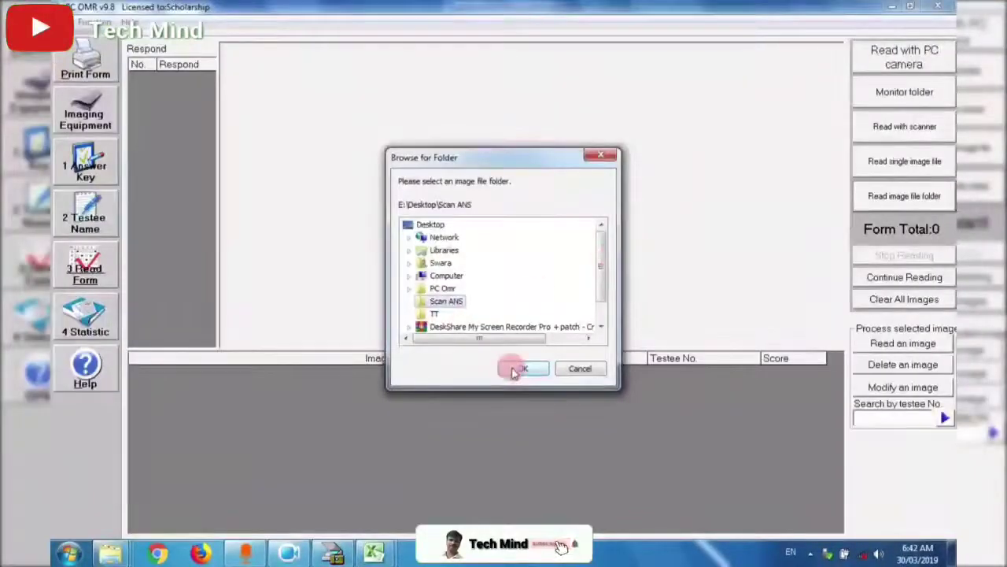
Step: Read the Scan ANS image folder while declining the registration offer, and exit PC OMR
left_click(513, 369)
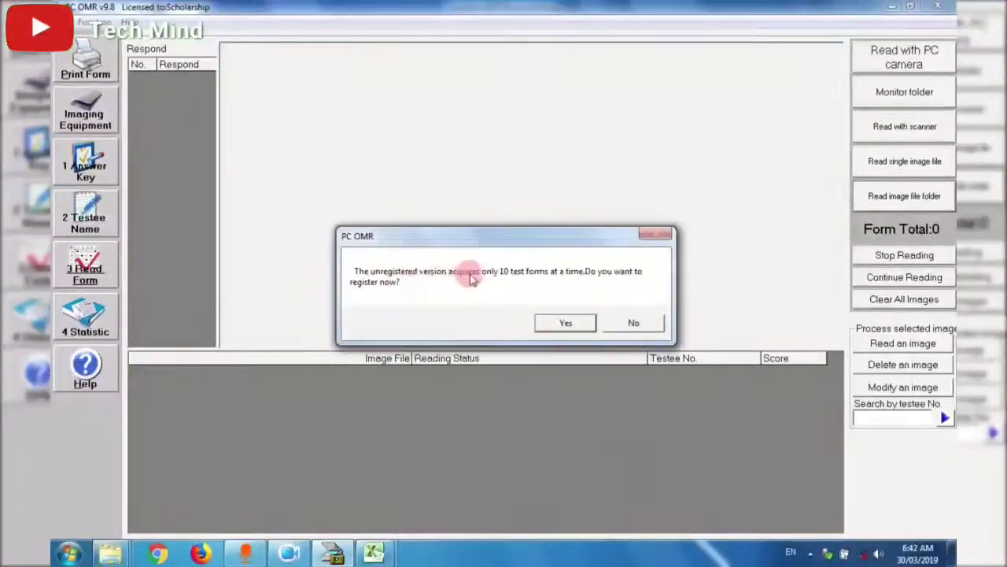
left_click(632, 323)
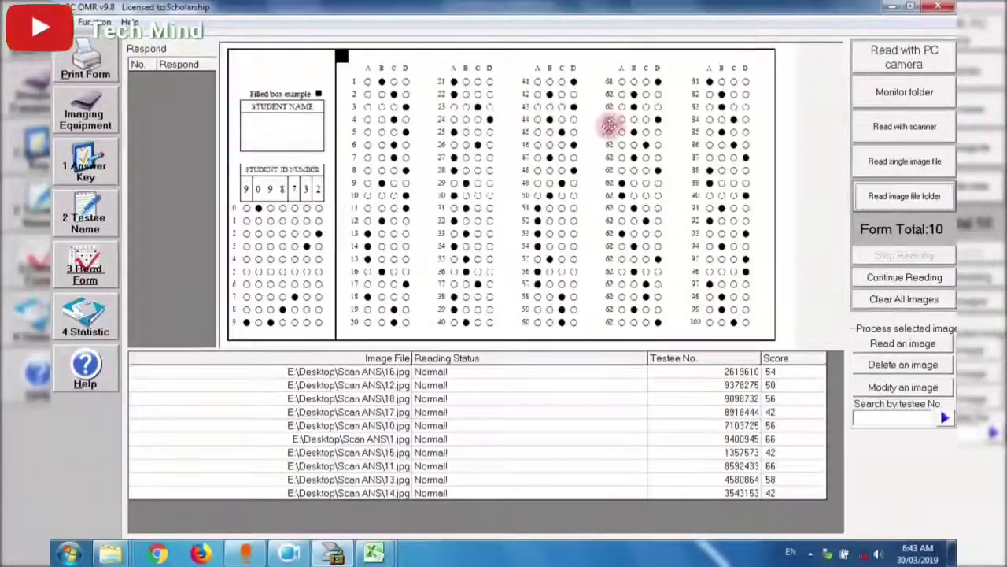
left_click(933, 6)
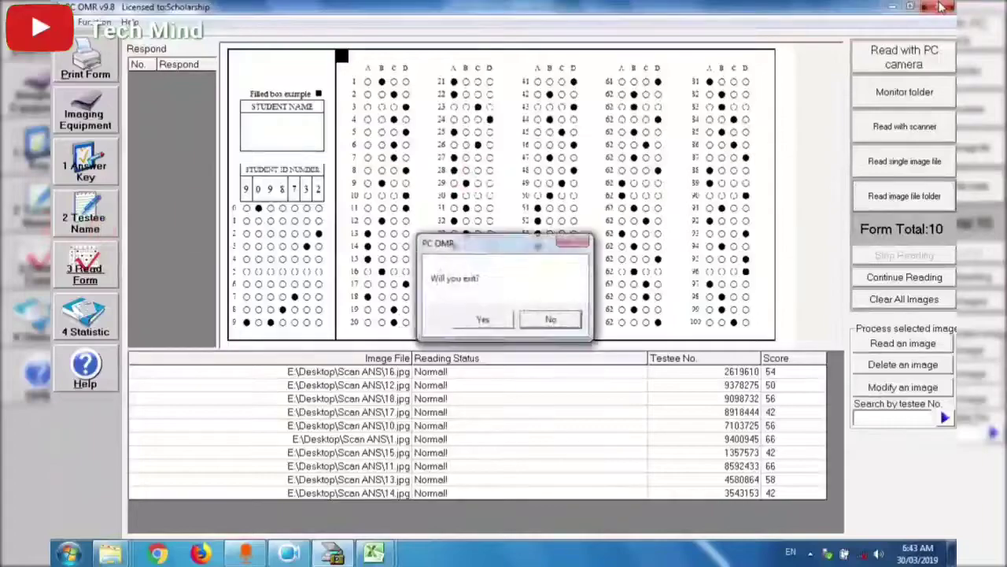
left_click(486, 323)
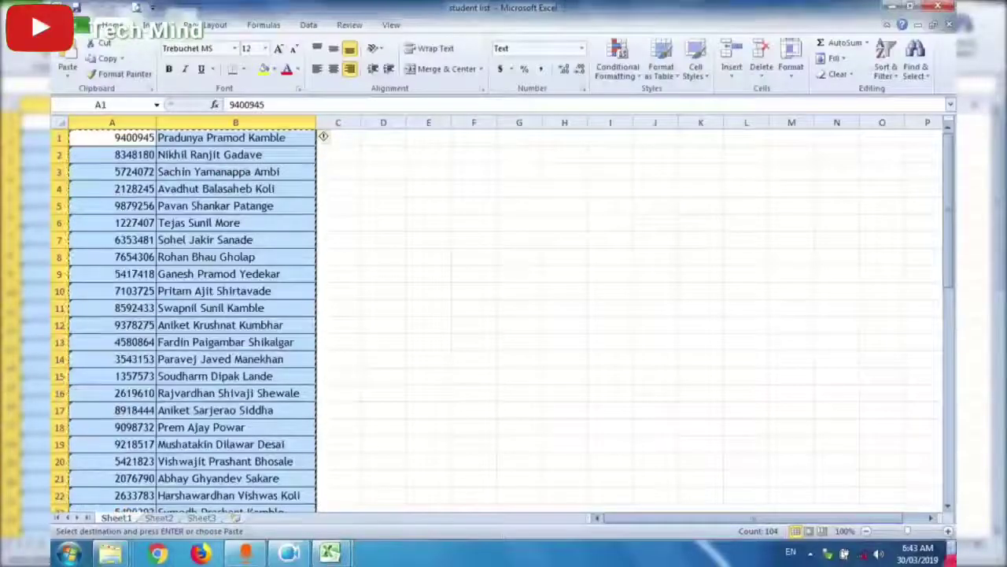
Step: Show the desktop and refresh it several times
left_click(953, 553)
right_click(276, 261)
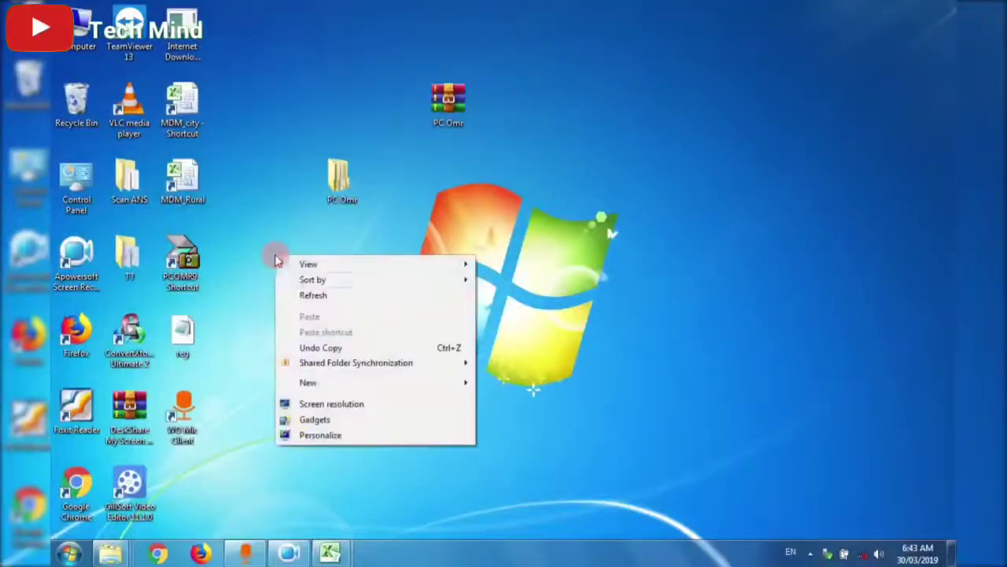
left_click(311, 296)
right_click(286, 242)
left_click(319, 283)
right_click(319, 283)
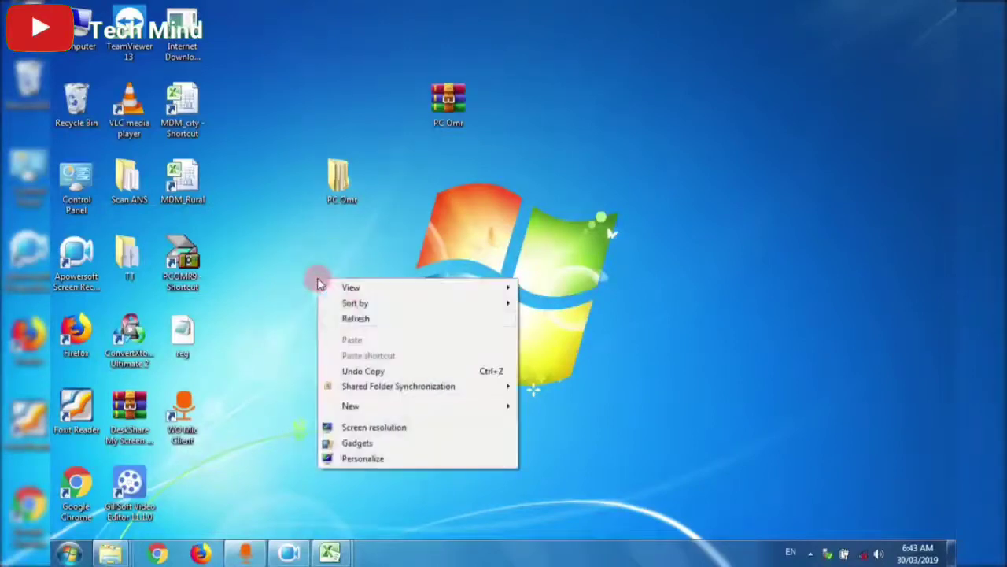
left_click(355, 320)
Step: Launch PC OMR from the desktop, load the Scholarship test1.CHO answer key and show the testee list
double_click(182, 257)
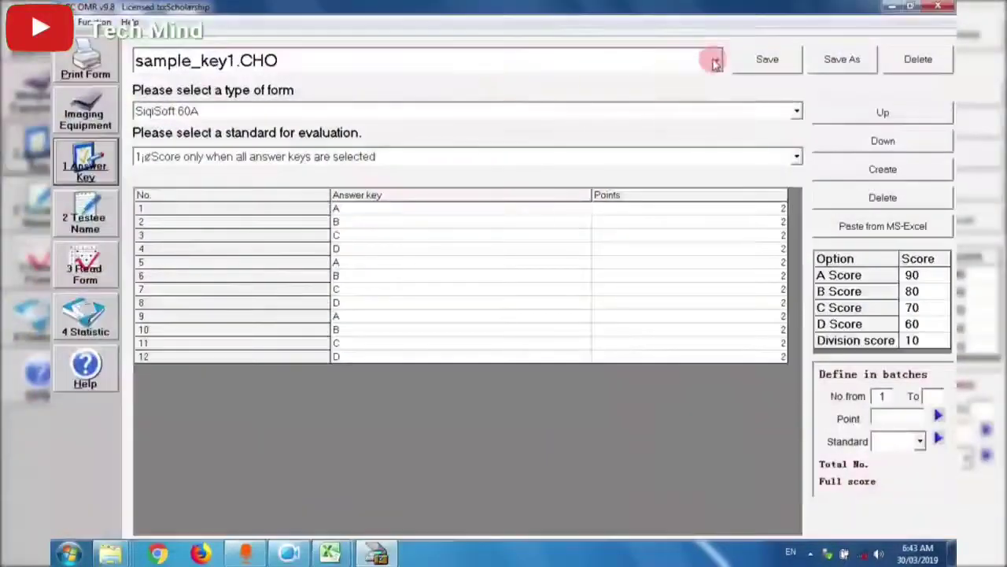
left_click(715, 63)
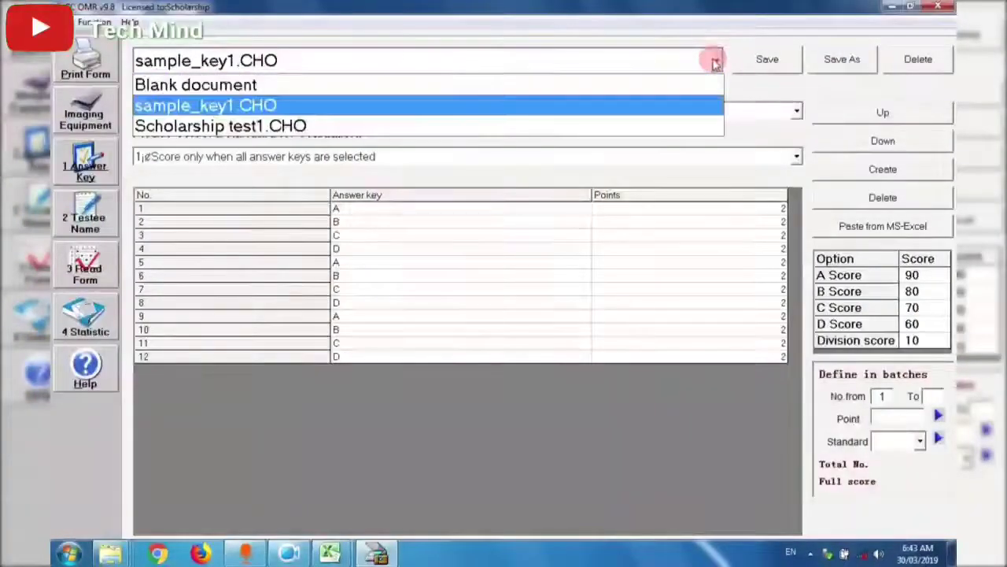
left_click(675, 124)
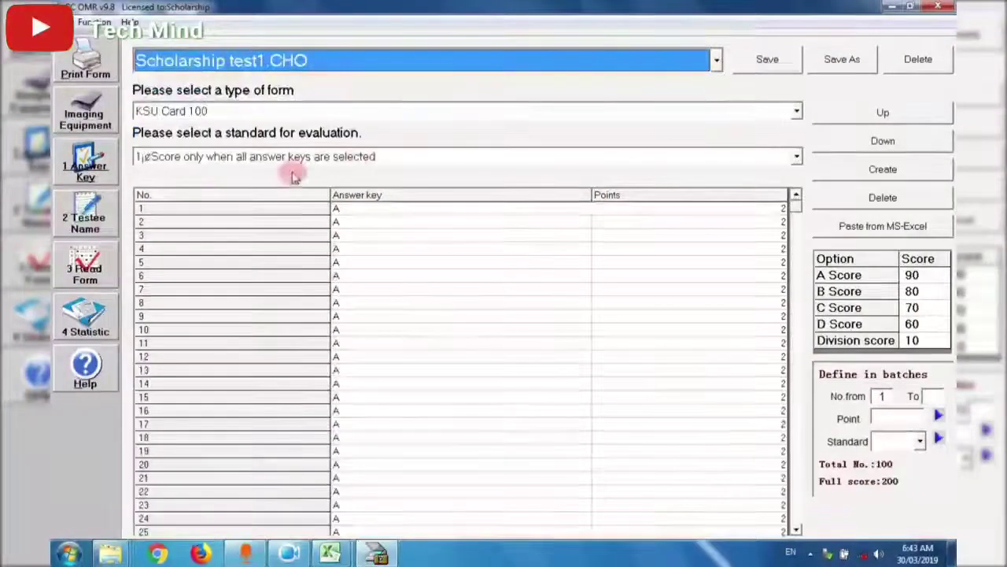
left_click(92, 222)
Step: Read the scanned answer sheets from the Scan ANS image file folder
left_click(85, 267)
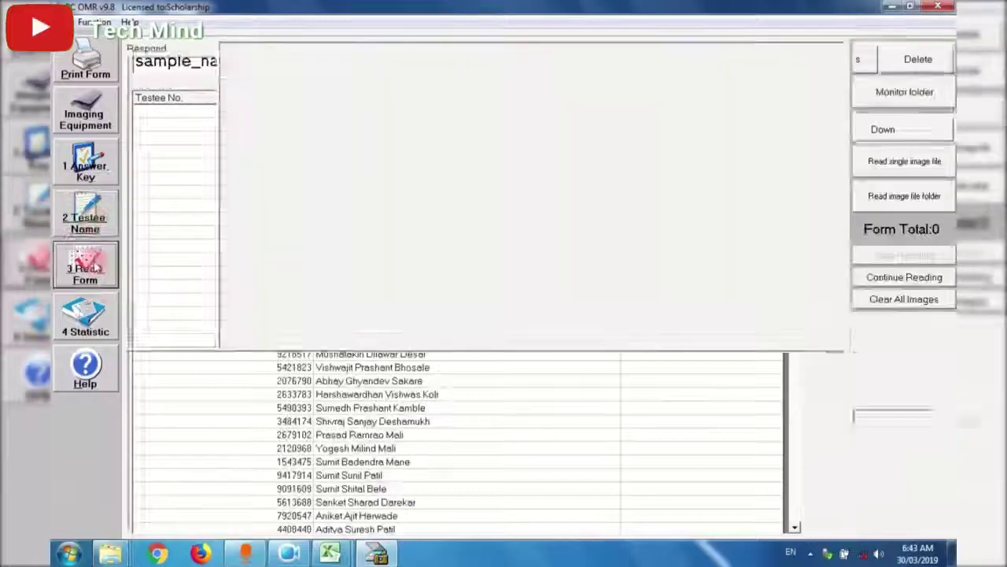
left_click(887, 196)
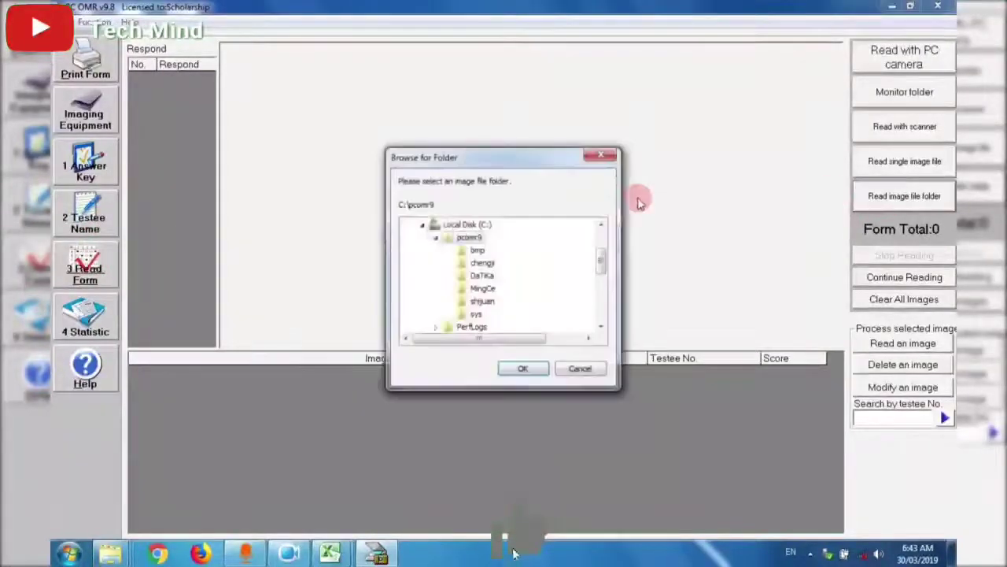
left_click(425, 228)
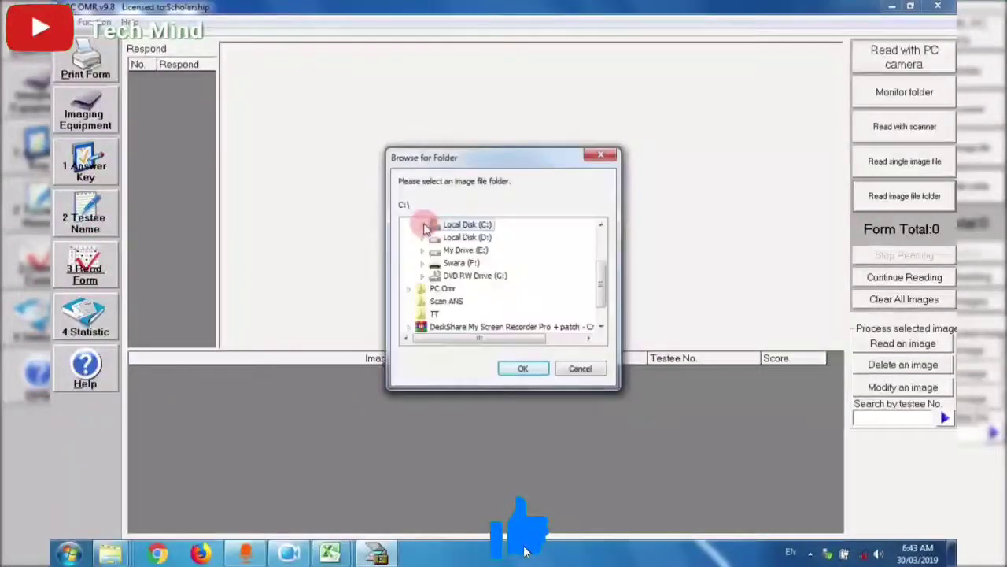
left_click(521, 367)
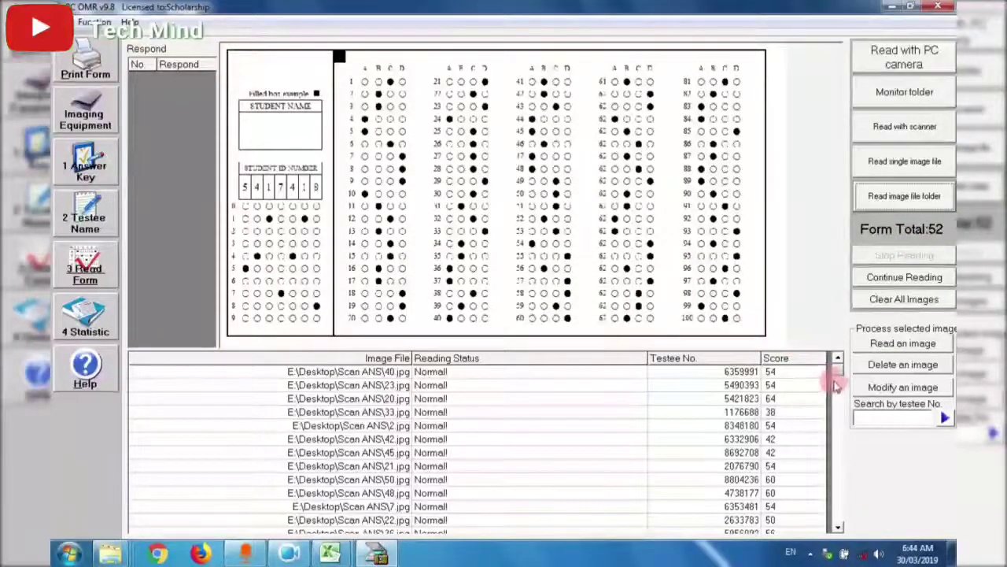
Step: Inspect the recognised responses and sheet images of 40.jpg and 48.jpg
left_click(388, 371)
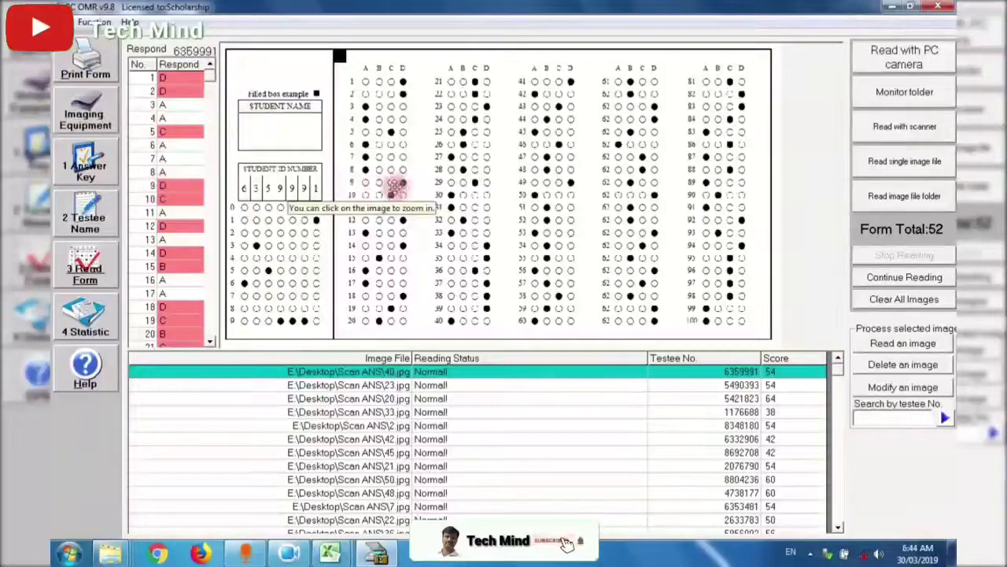
left_click(431, 493)
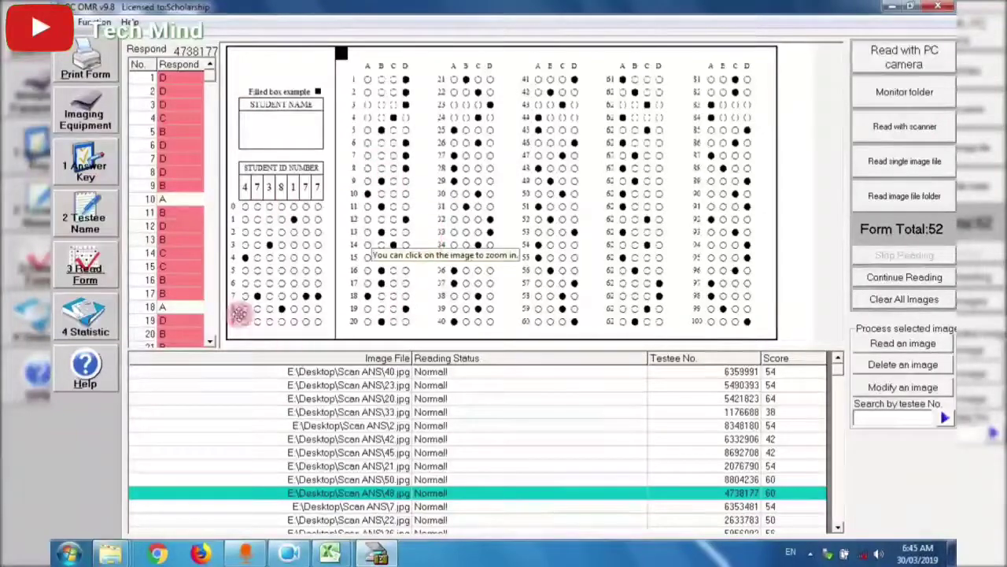
Step: Generate the test statistics and export them to MS-Excel
left_click(90, 318)
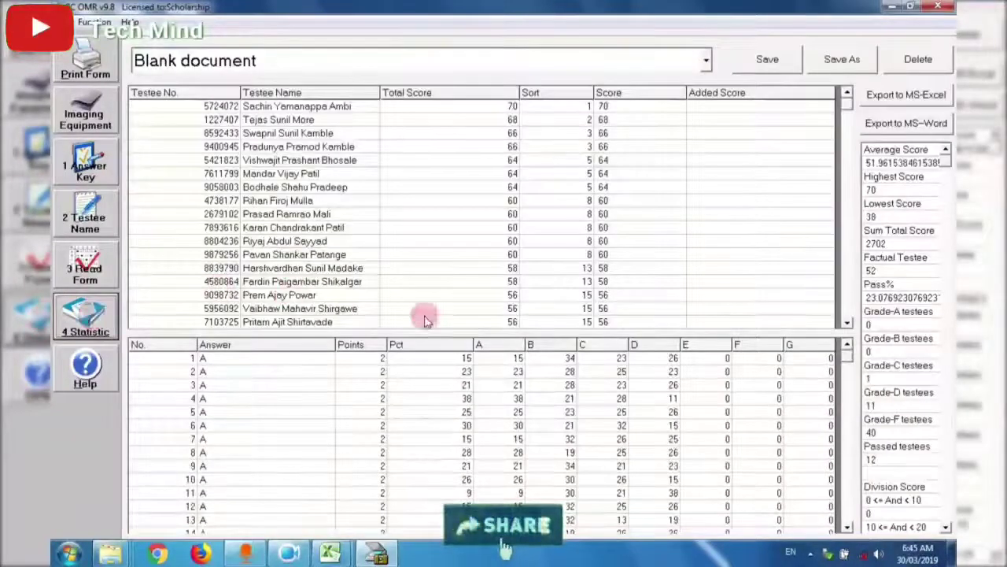
left_click(898, 96)
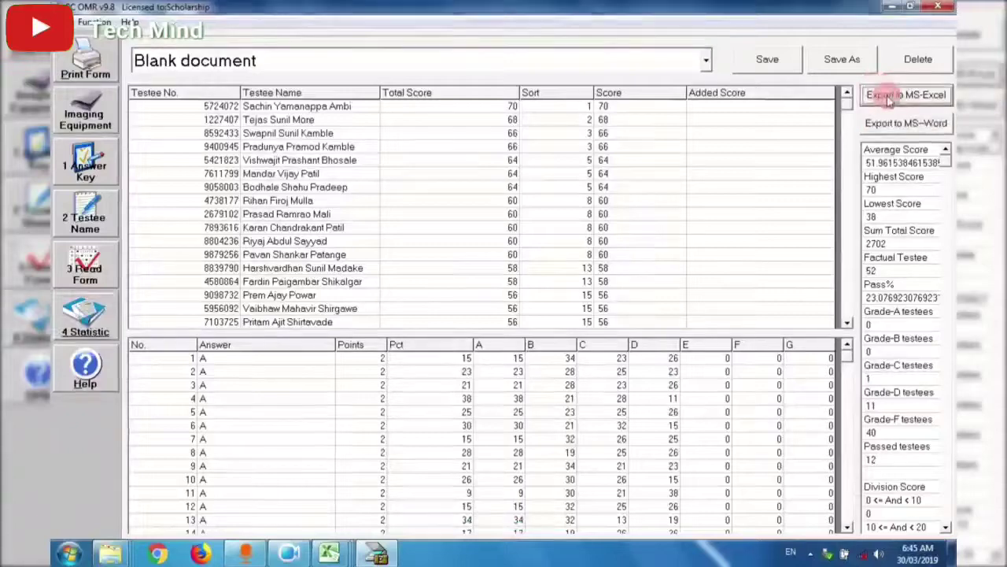
mouse_move(330, 551)
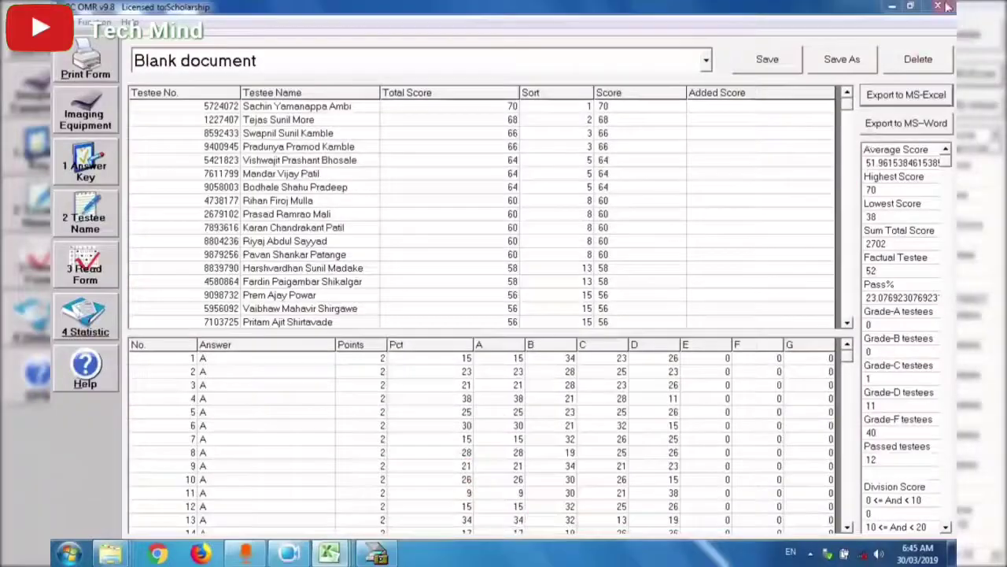
left_click(947, 6)
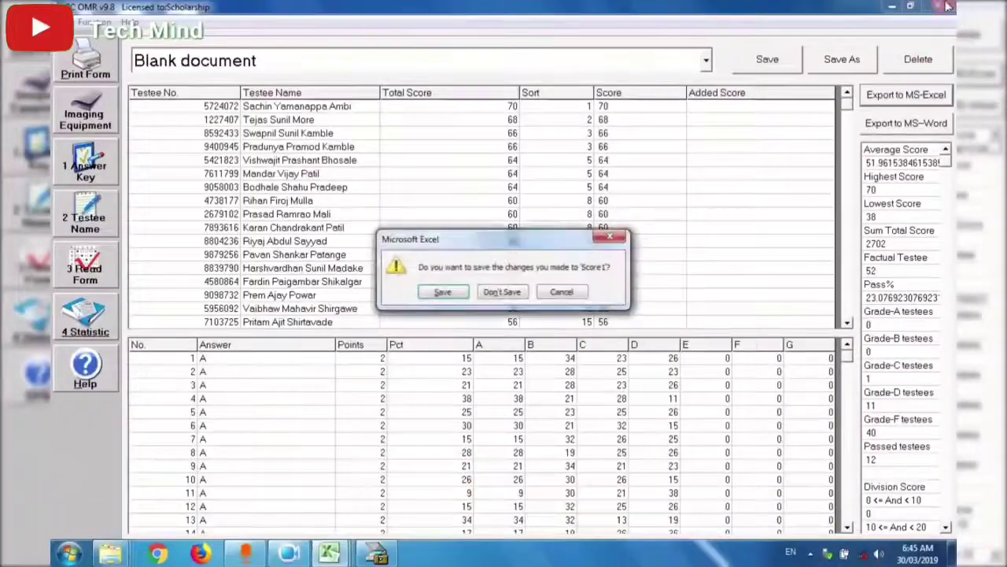
left_click(561, 291)
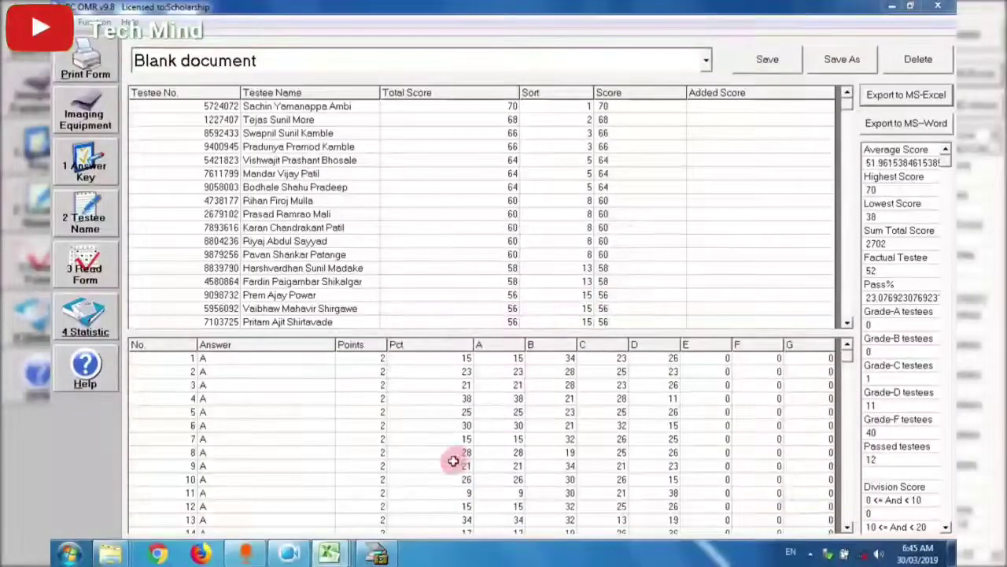
left_click(378, 555)
left_click(770, 212)
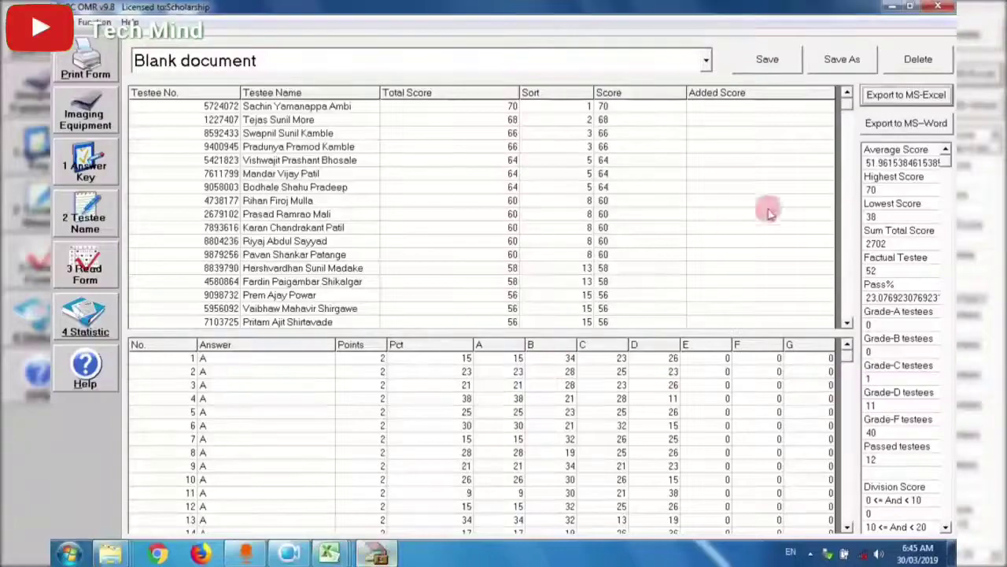
Step: Exit PC OMR, declining the follow-up prompt
left_click(951, 7)
left_click(496, 317)
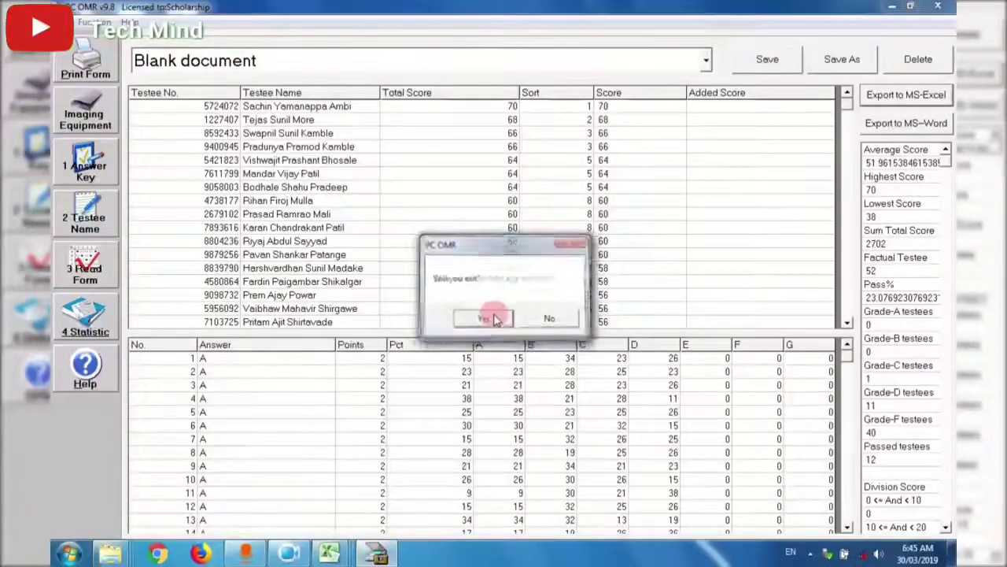
left_click(543, 317)
Step: Close the Answer Key workbook, and save the exported workbook to Documents as Score1 in Excel Workbook format while closing it
mouse_move(329, 551)
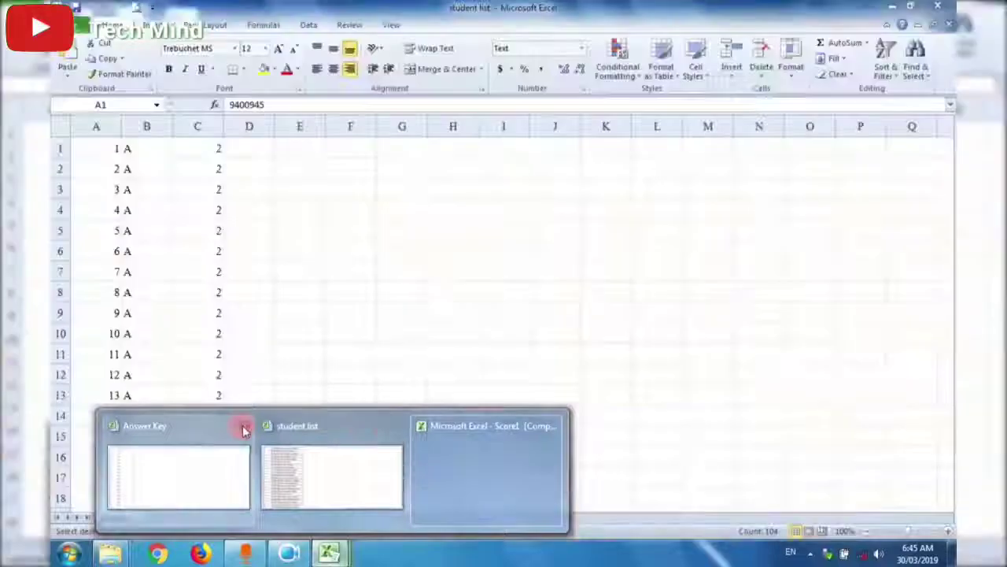
left_click(241, 423)
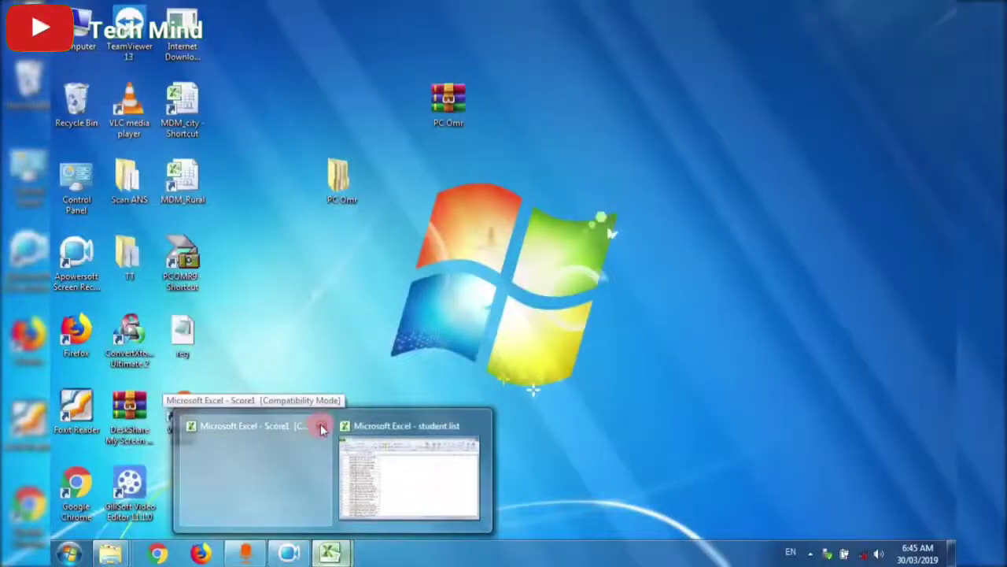
left_click(321, 430)
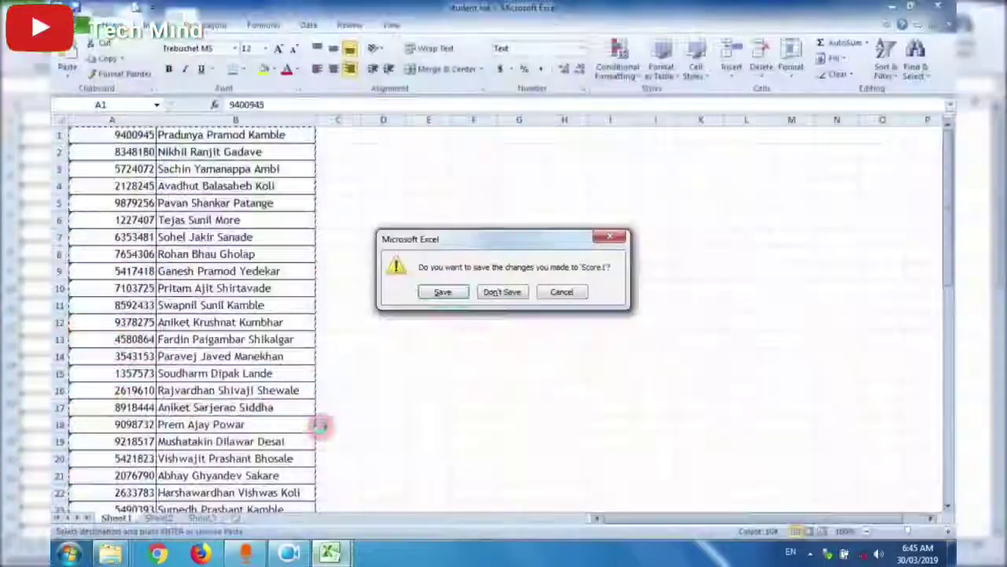
left_click(455, 289)
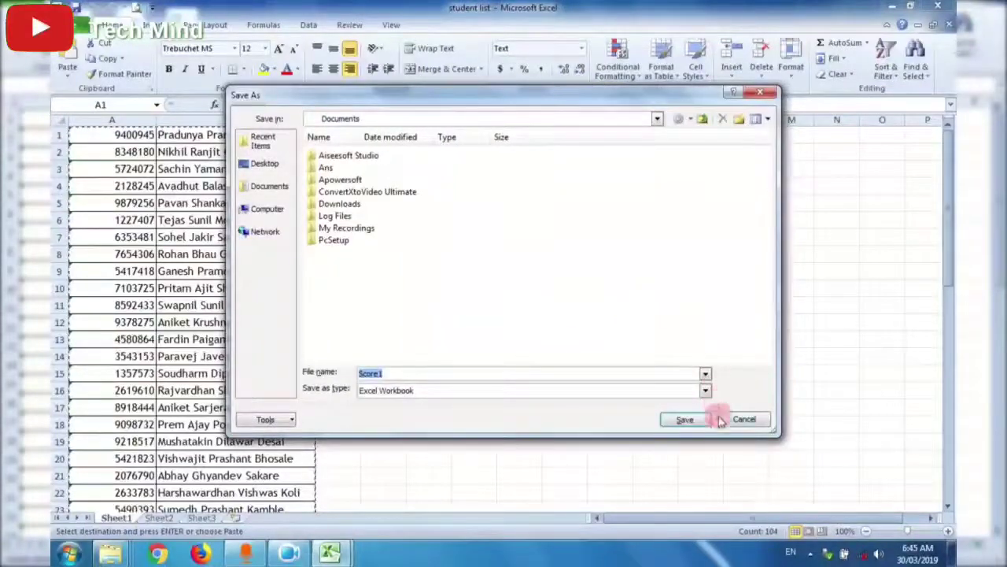
left_click(696, 419)
left_click(452, 334)
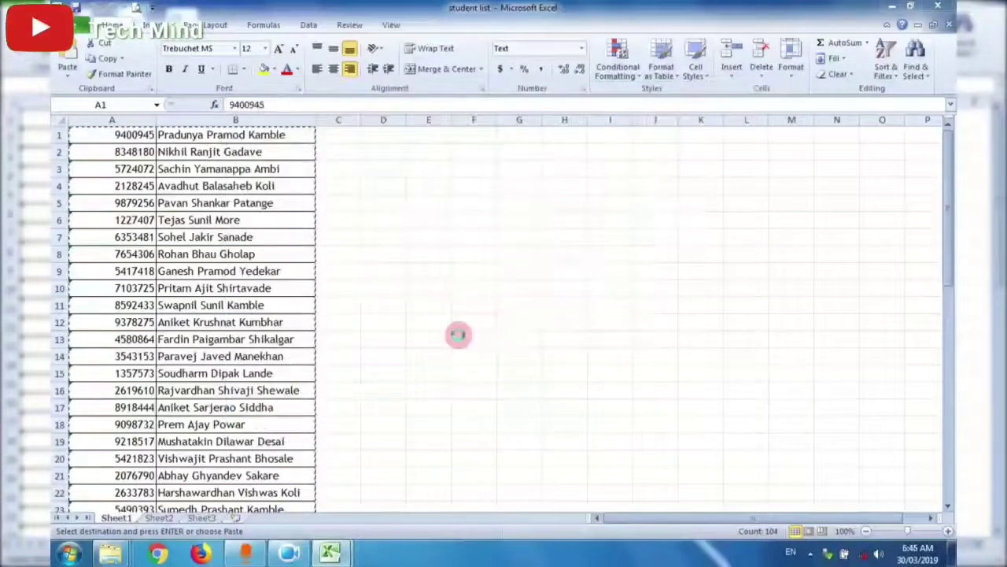
Step: Close the student list workbook, keeping the clipboard contents, and open the Score1 workbook from the Documents library
left_click(937, 5)
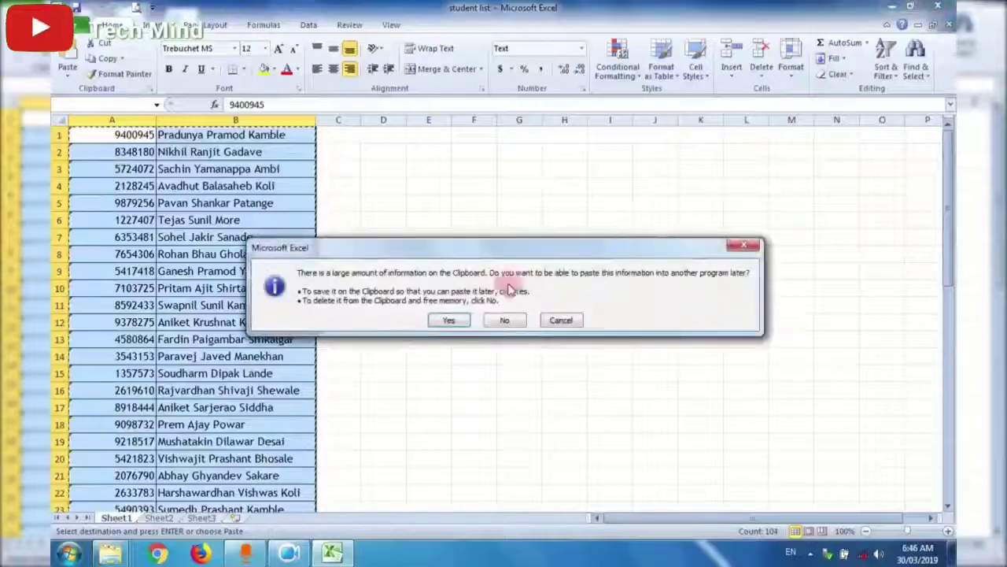
left_click(454, 320)
double_click(81, 36)
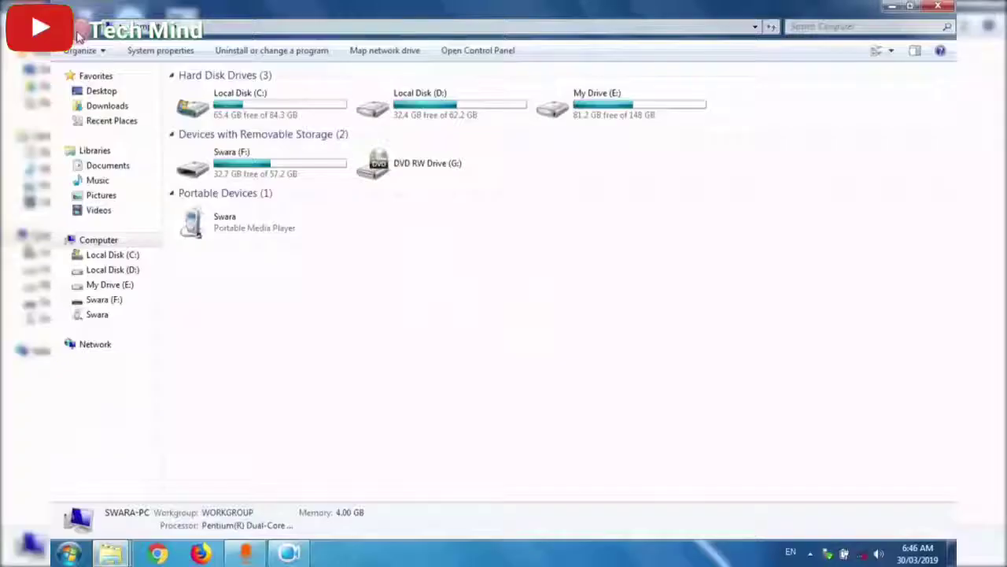
left_click(110, 165)
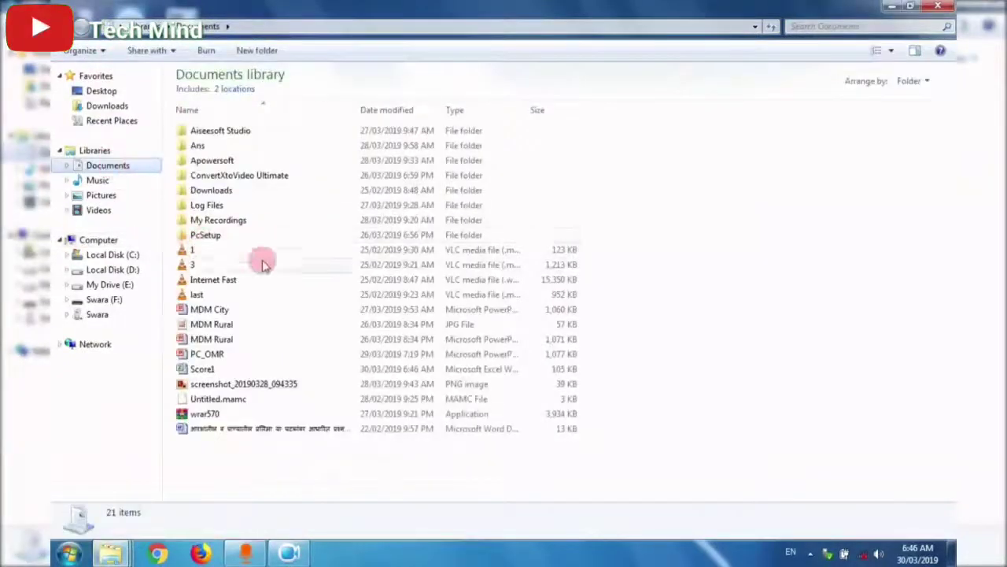
double_click(223, 372)
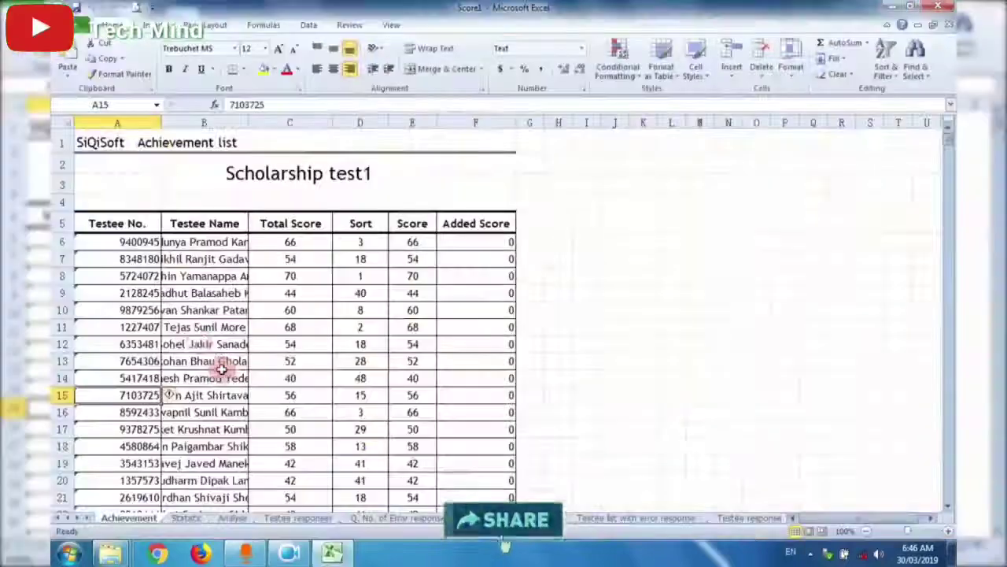
Step: Fit the Testee Name column to its contents on the Achievement sheet and look through the listed testees
double_click(248, 122)
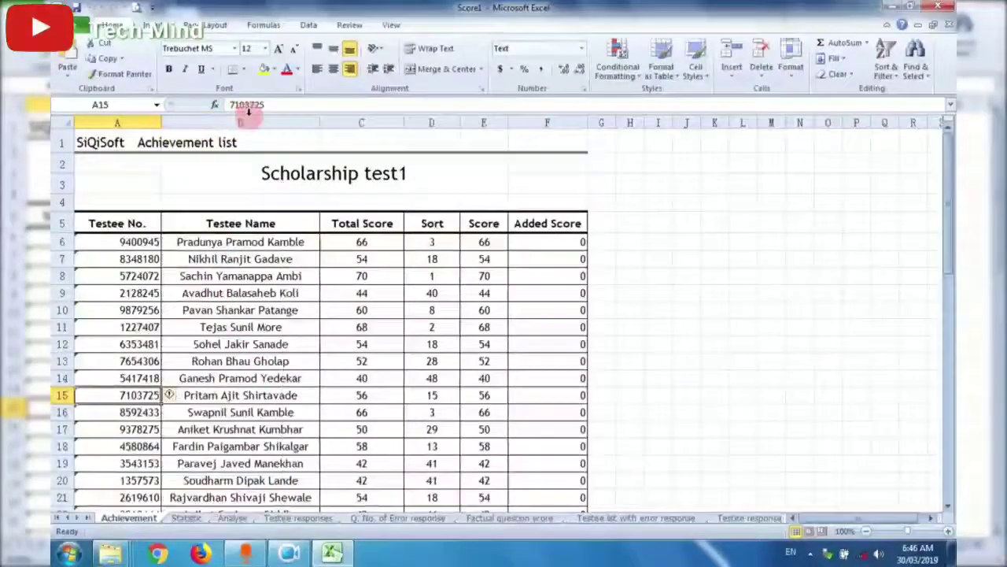
left_click(245, 244)
key("Down")
key("Down")
key("Down")
key("Down")
key("Down")
key("Down")
key("Down")
key("Down")
key("Down")
key("Down")
key("Down")
key("Down")
key("Down")
key("Down")
key("Down")
key("Down")
key("Down")
key("Down")
key("Down")
key("Down")
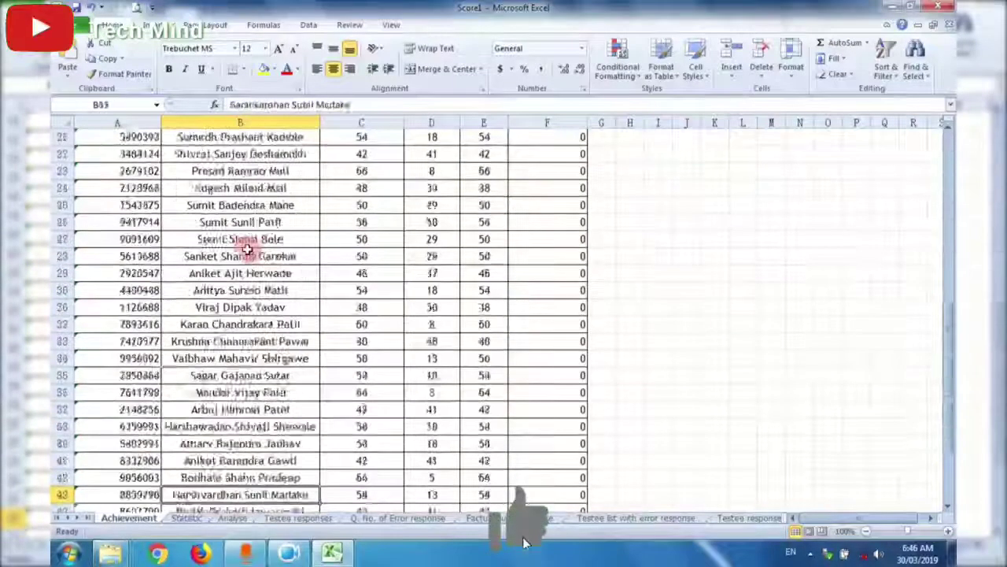
key("Up")
key("Up")
key("Up")
key("Up")
key("Up")
key("Up")
key("Up")
key("Up")
key("Up")
key("Up")
key("Up")
key("Up")
key("Up")
key("Up")
key("Up")
key("Up")
key("Up")
key("Up")
key("Up")
key("Up")
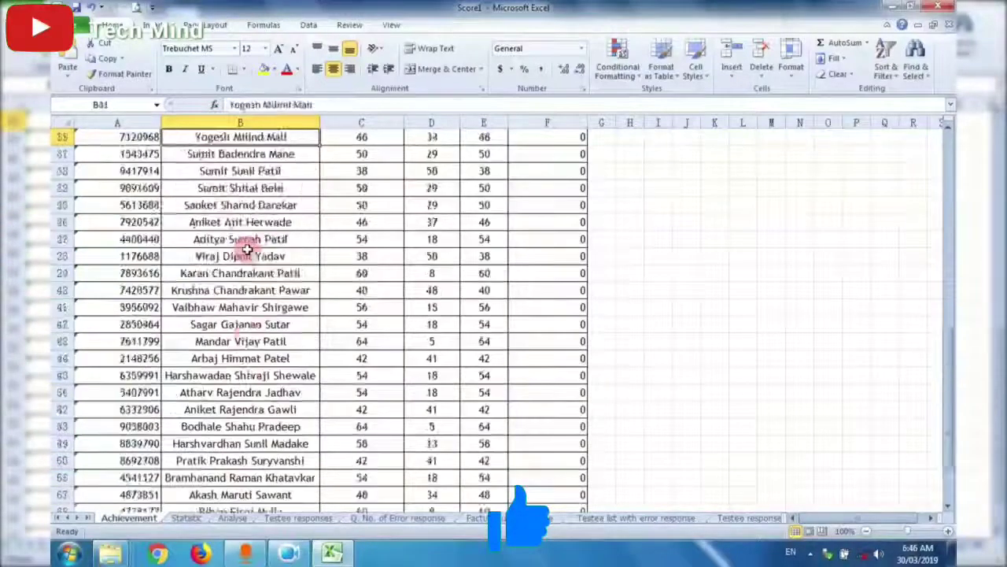
key("Up")
key("Up")
key("Up")
key("Up")
key("Up")
key("Up")
key("Up")
key("Up")
key("Up")
key("Up")
key("Up")
key("Up")
key("Up")
key("Up")
Step: Examine the testees' Total Score and Score values on the Achievement sheet
left_click(379, 244)
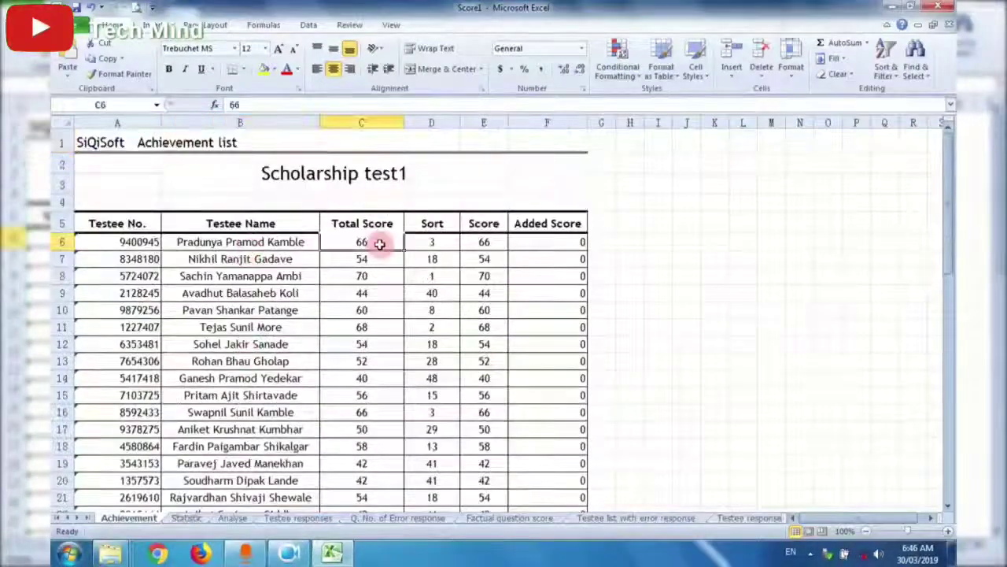
left_click(473, 240)
left_click(382, 245)
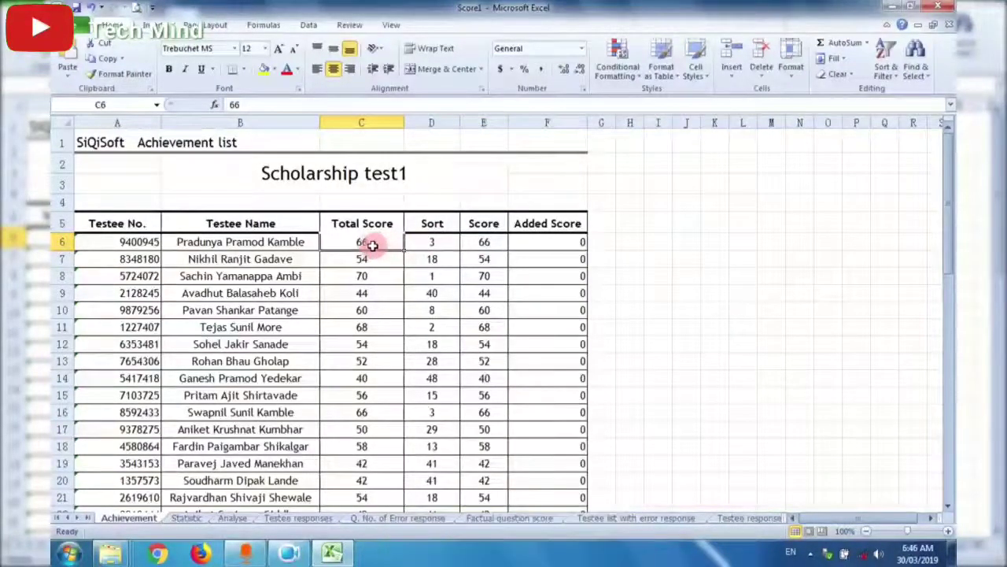
left_click(361, 346)
key("Down")
key("Down")
key("Down")
key("Down")
key("Down")
key("Down")
key("Down")
key("Down")
key("Down")
key("Down")
key("Down")
key("Down")
key("Down")
key("Down")
key("Down")
key("Down")
key("Down")
key("Down")
key("Down")
key("Down")
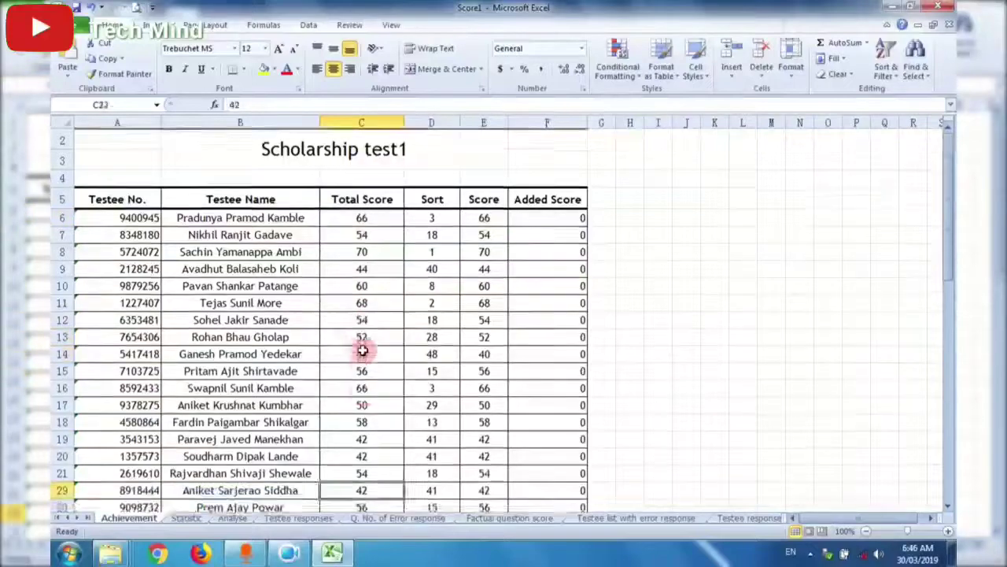
Step: Review the Statistic sheet's score bands and the Analyse sheet's option A to D percentages for question 1
left_click(193, 519)
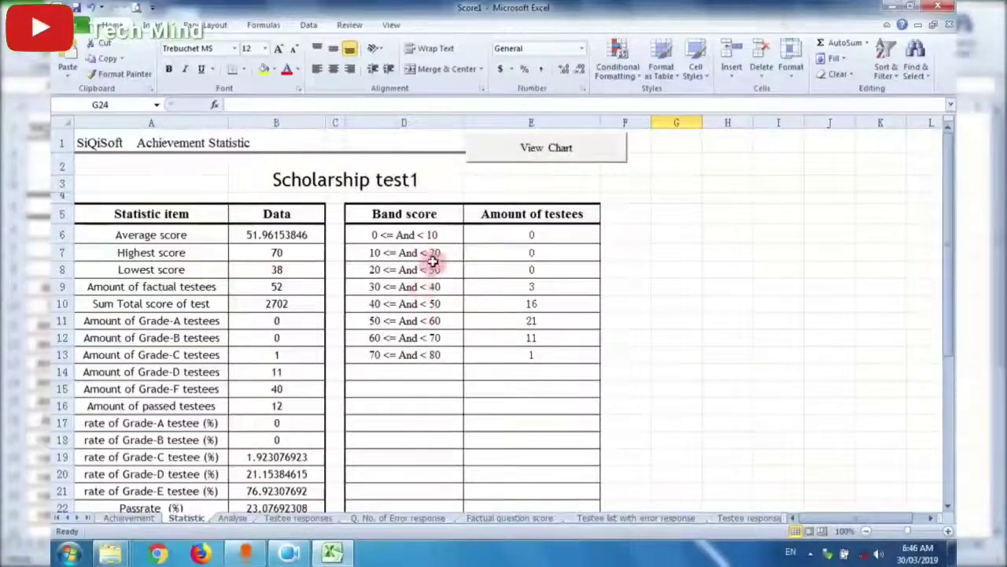
left_click(233, 518)
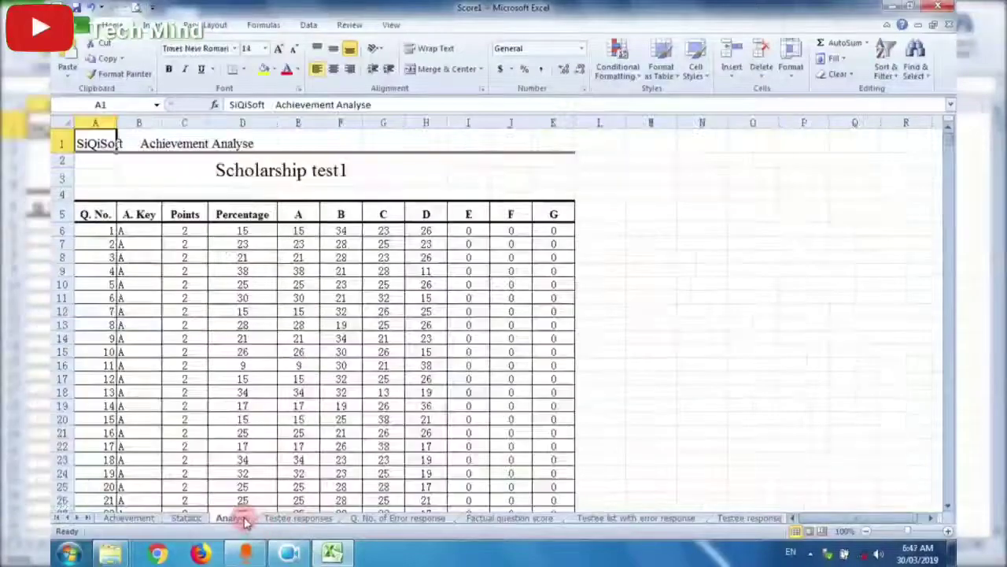
left_click(309, 231)
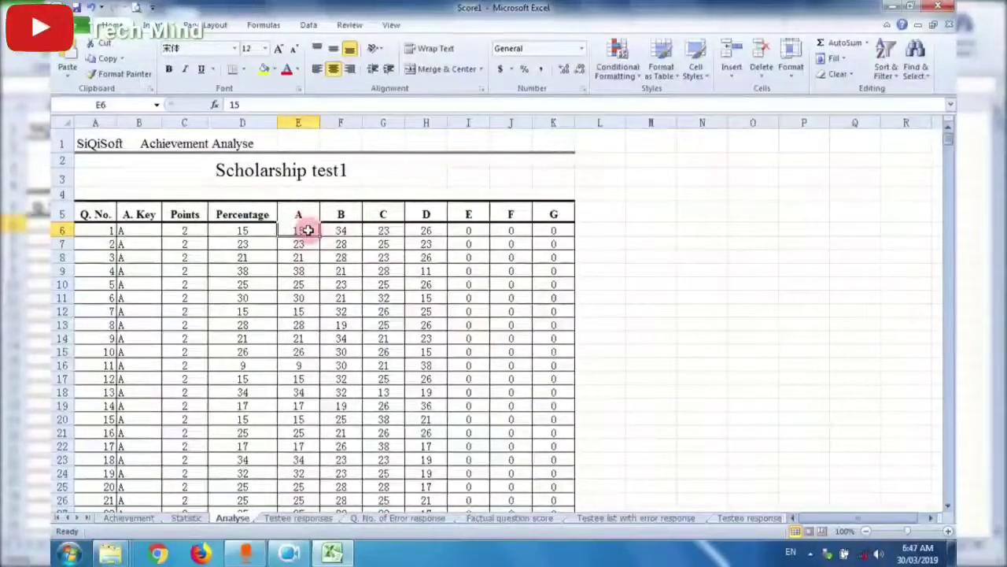
left_click(335, 229)
left_click(382, 229)
left_click(423, 231)
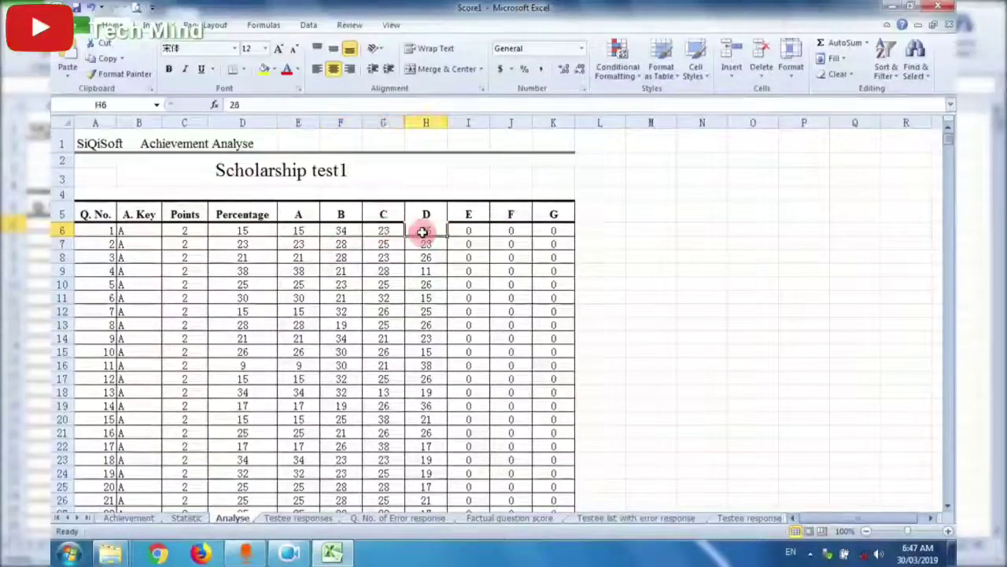
Step: Fit the Name column to its contents on the Testee responses sheet and check the first testee's answer to question 1
left_click(303, 517)
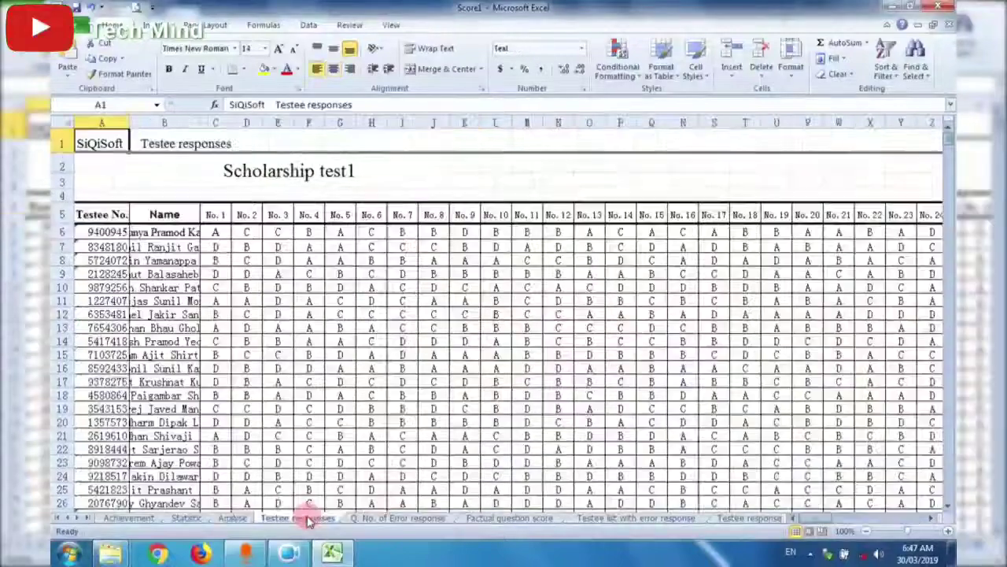
double_click(188, 123)
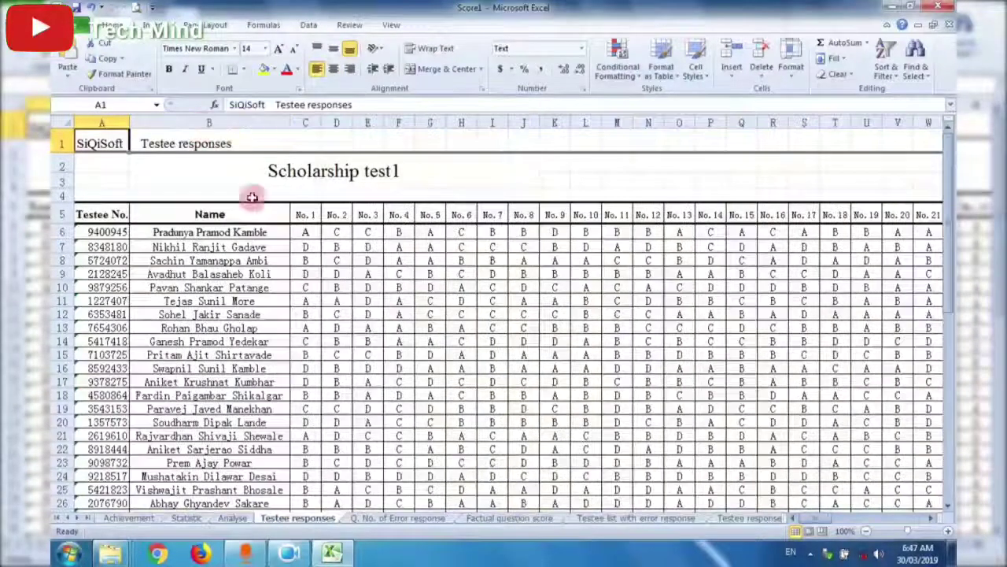
left_click(307, 233)
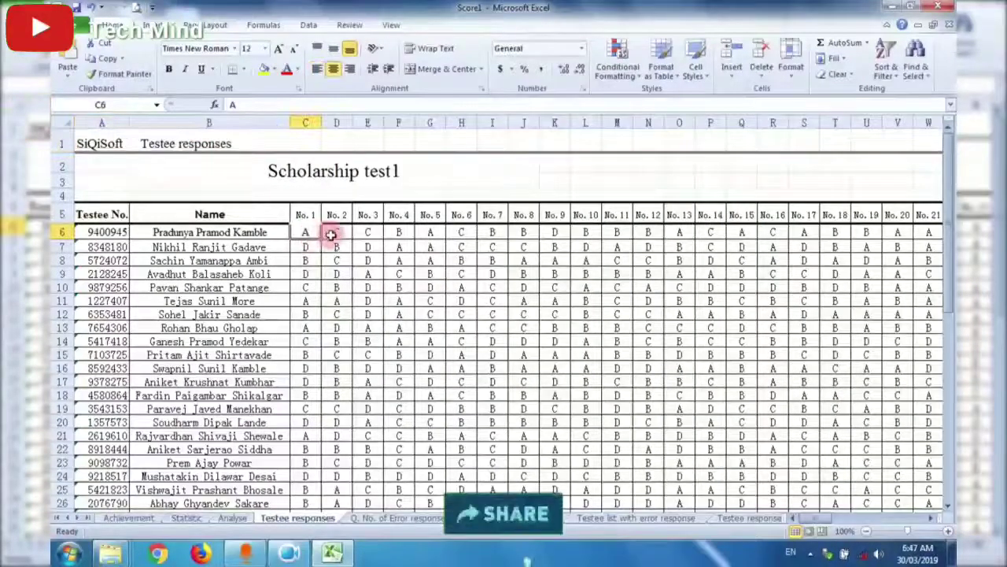
Step: Examine the second testee's wrong answers on the Q. No. of Error response sheet
left_click(390, 519)
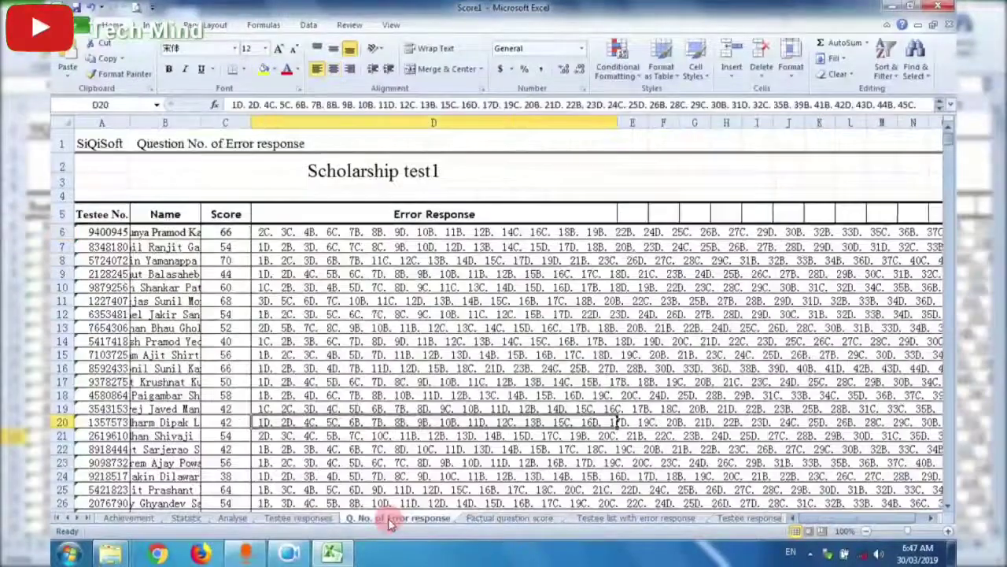
left_click(174, 246)
left_click(266, 245)
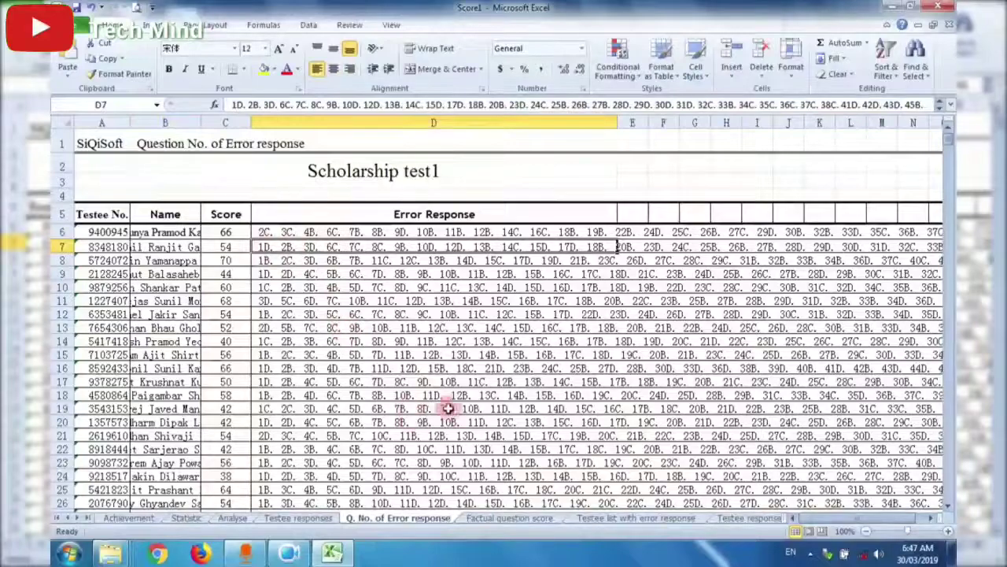